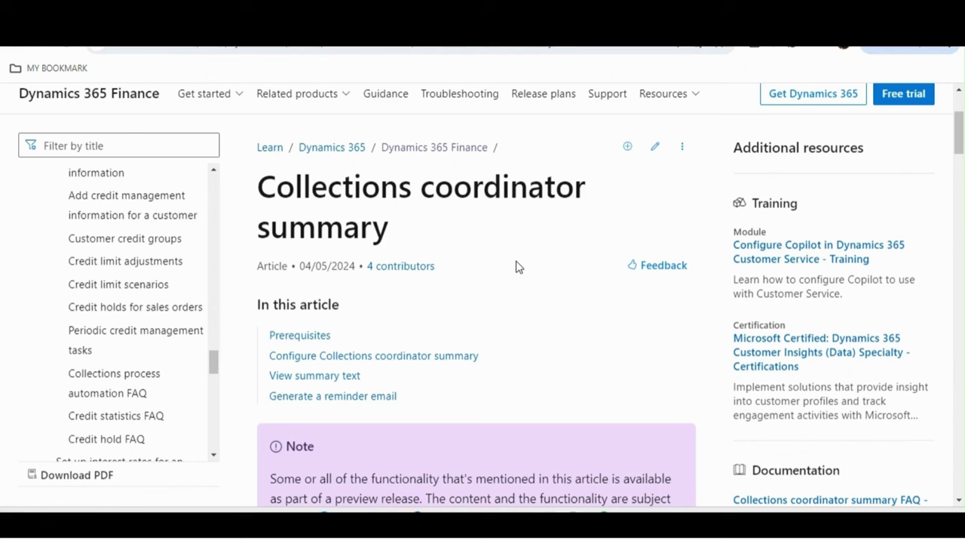
Read down through the Prerequisites section, highlighting the feature's first stated purpose
scroll(518, 266, "down", 4)
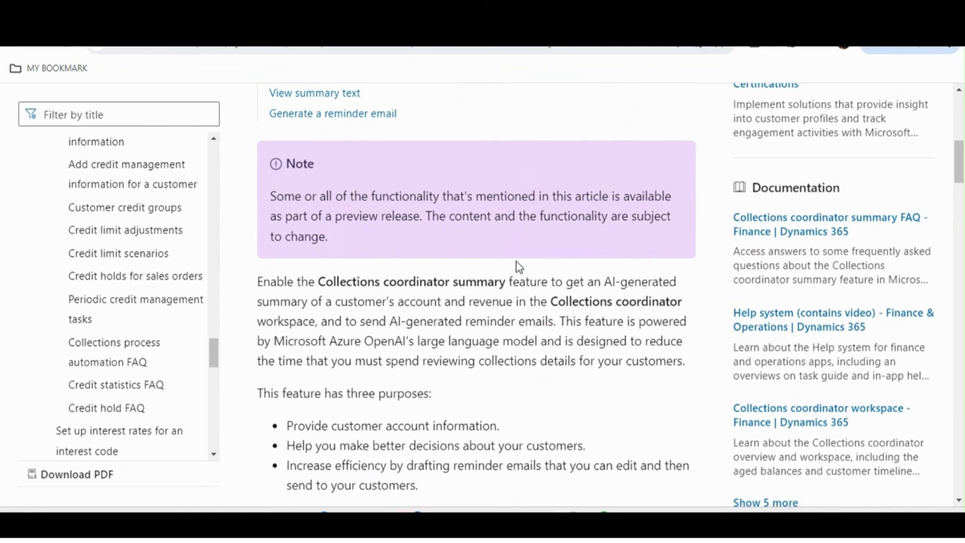
scroll(516, 266, "down", 2)
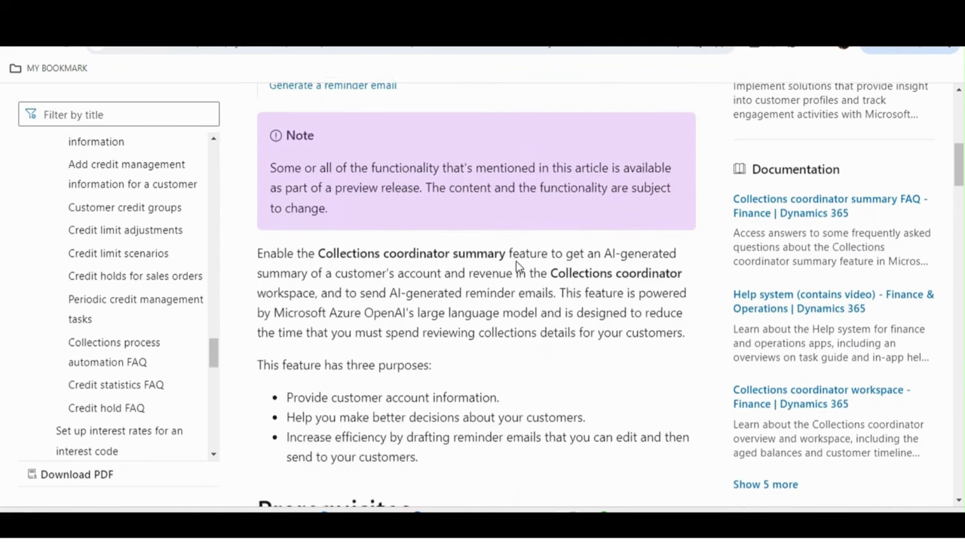
scroll(518, 264, "down", 1)
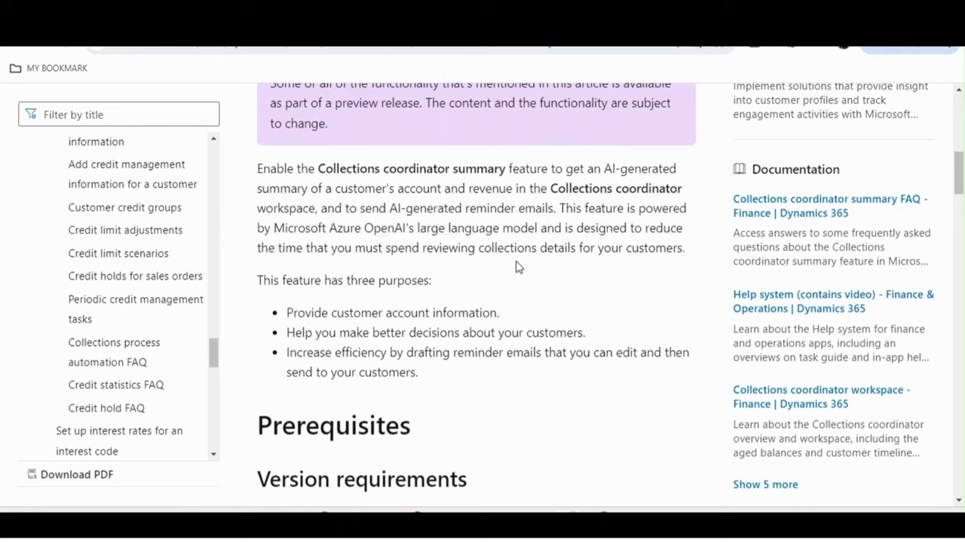
scroll(517, 266, "down", 1)
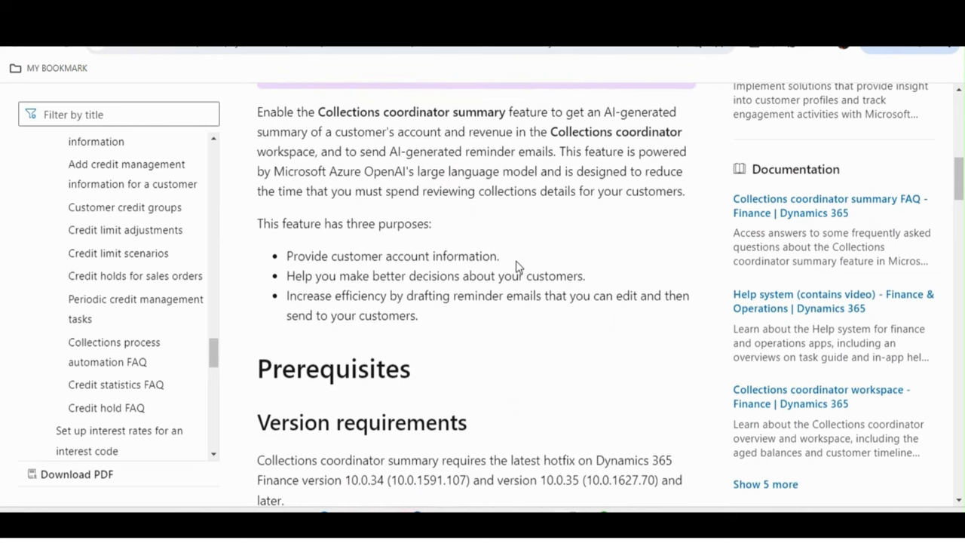
left_click_drag(292, 256, 524, 266)
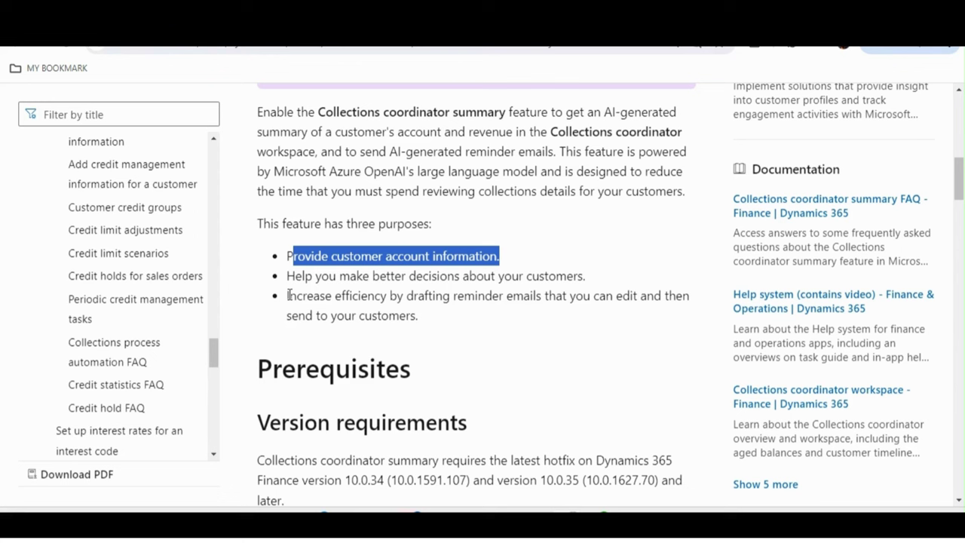
left_click(346, 297)
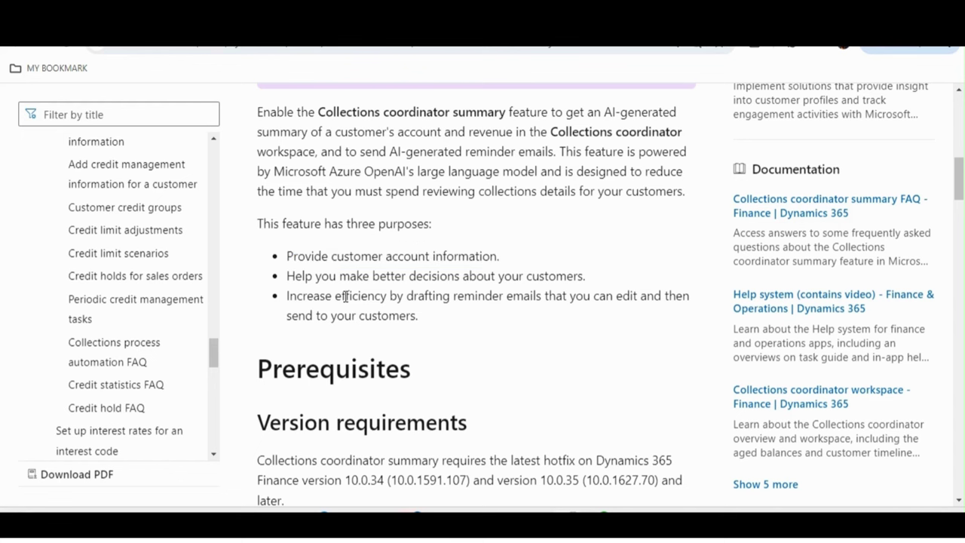
Continue reading down through the configuration section to the end of the article
scroll(345, 297, "down", 5)
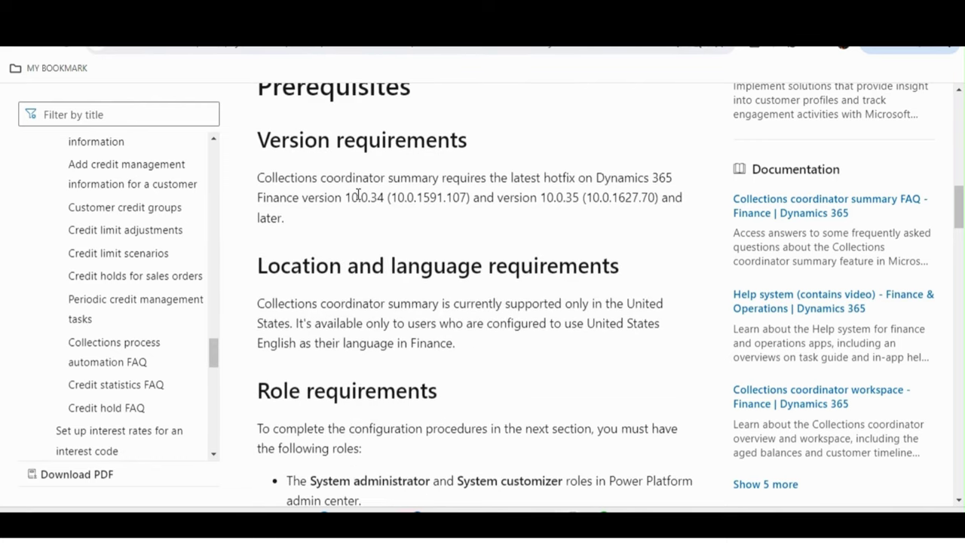
left_click_drag(959, 213, 943, 280)
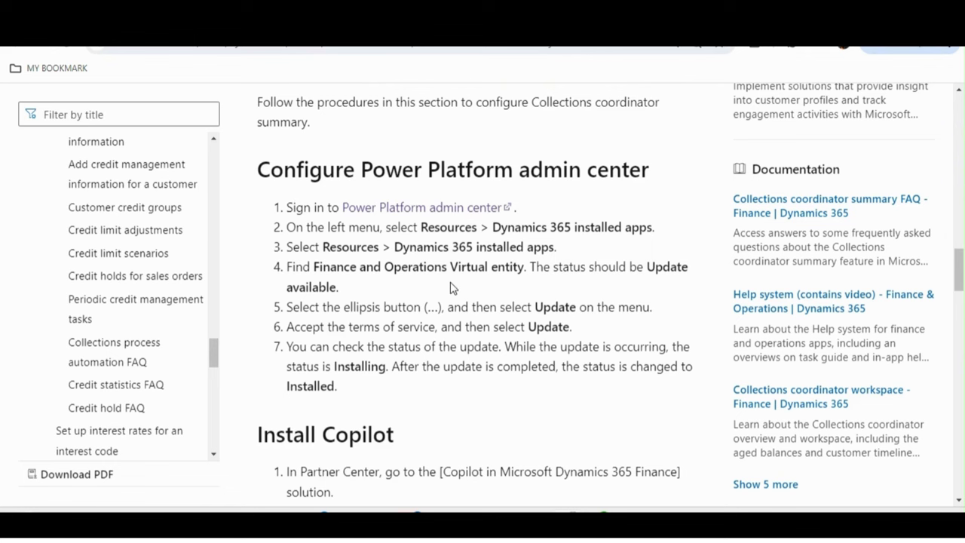
scroll(452, 287, "down", 4)
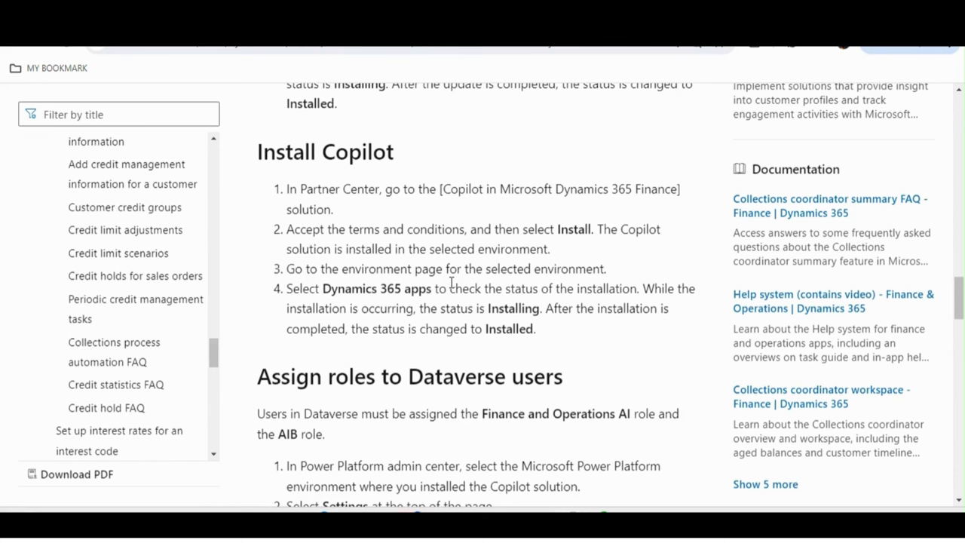
scroll(451, 283, "down", 3)
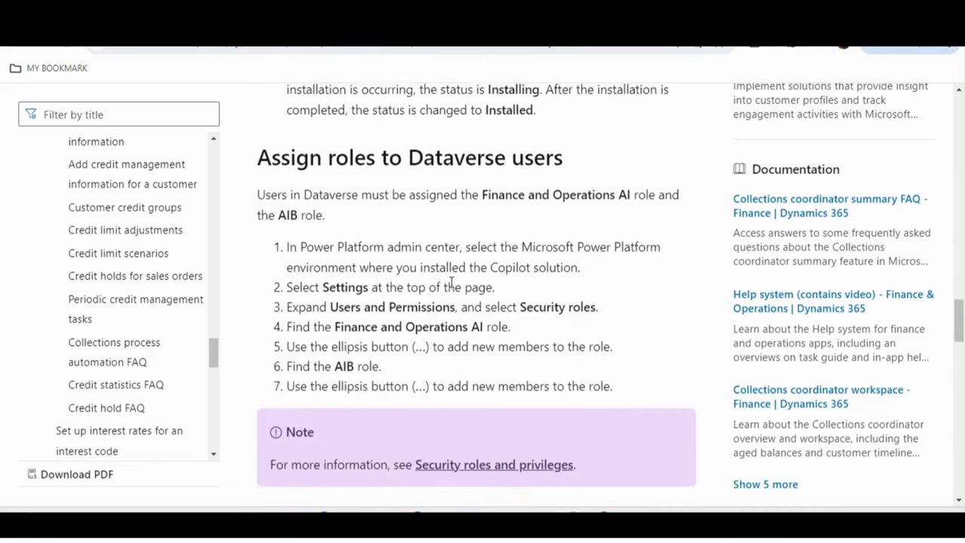
scroll(451, 282, "down", 1)
scroll(451, 285, "down", 2)
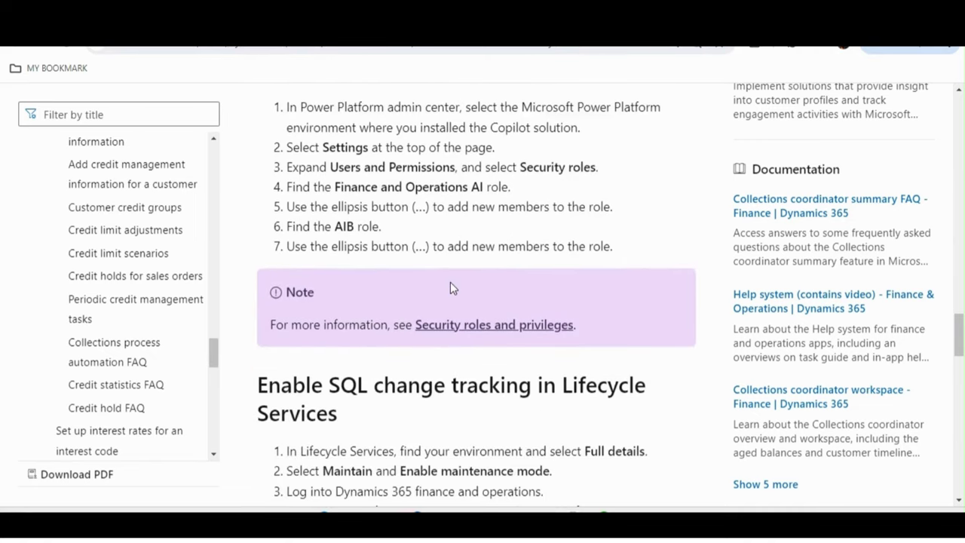
scroll(451, 286, "down", 2)
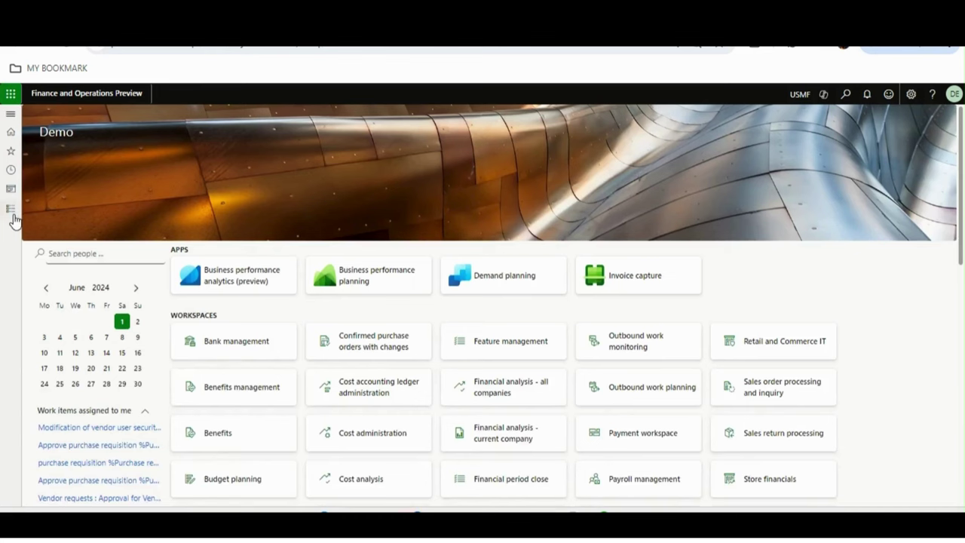
In System administration > Feature management, show All features filtered by name 'collection'
left_click(10, 208)
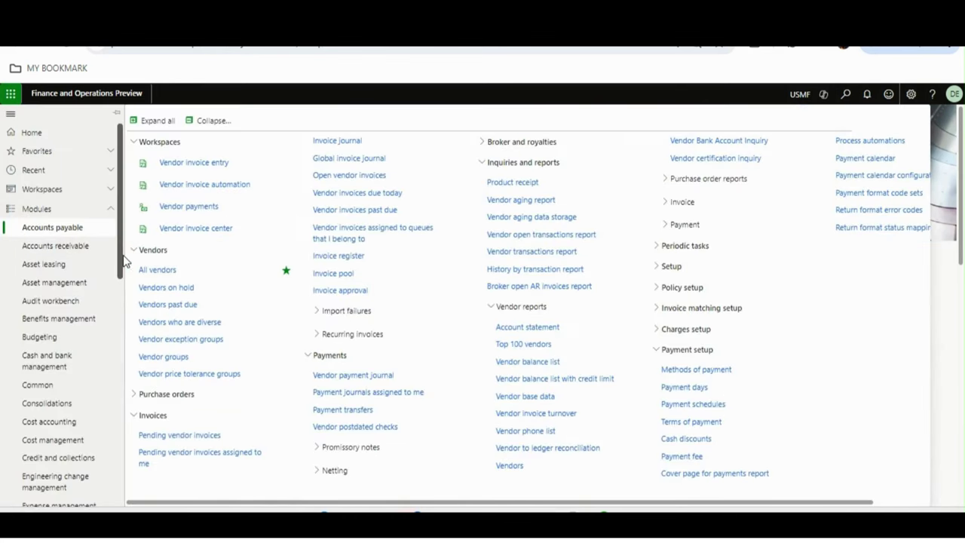
scroll(102, 457, "down", 10)
left_click(83, 402)
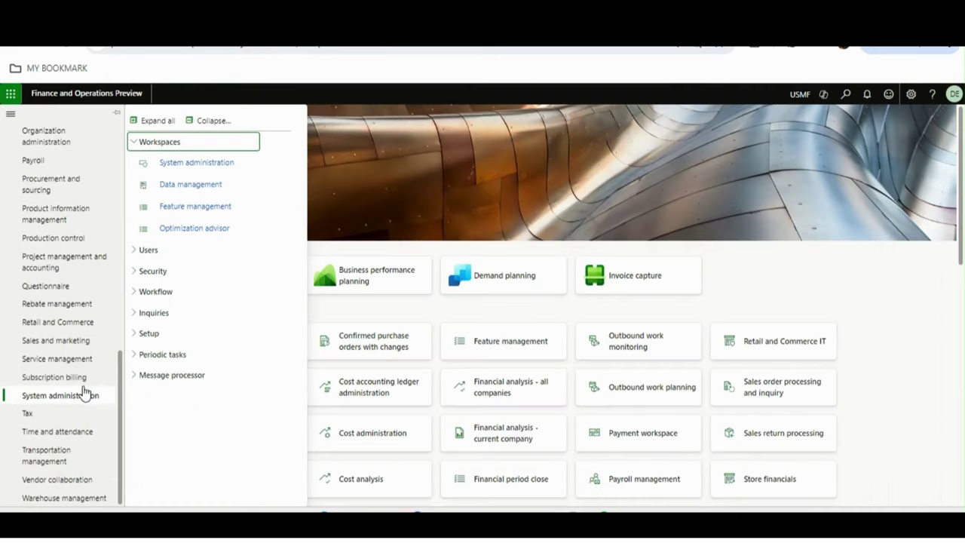
left_click(195, 211)
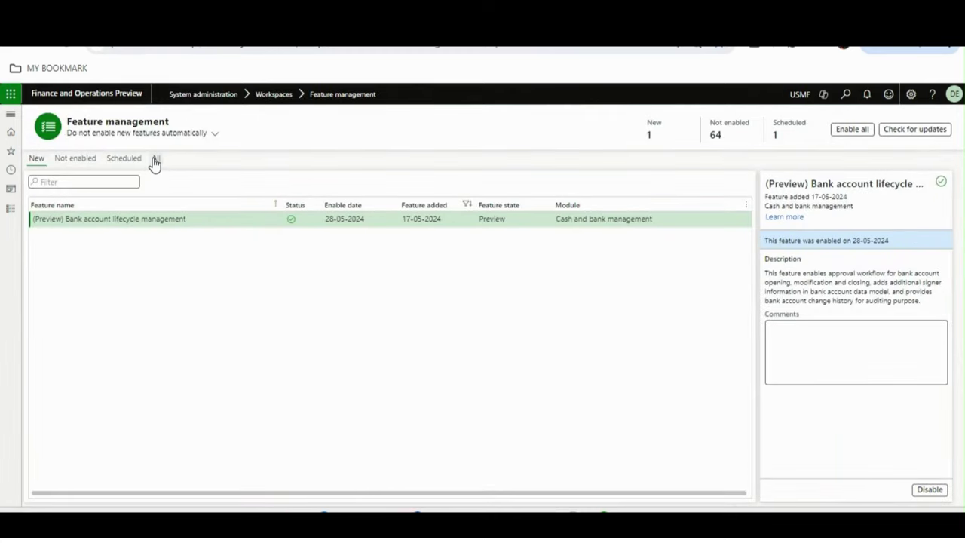
left_click(155, 161)
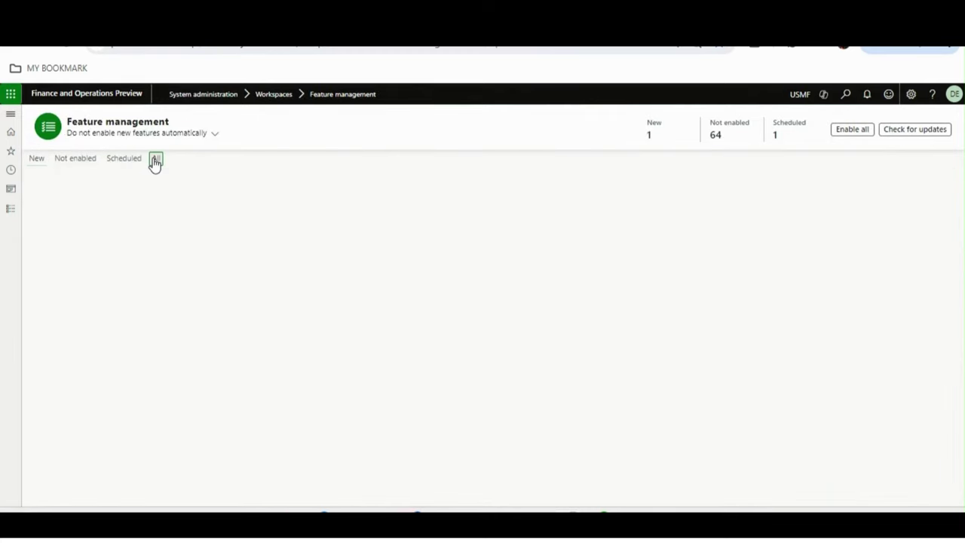
left_click(166, 207)
type("collection")
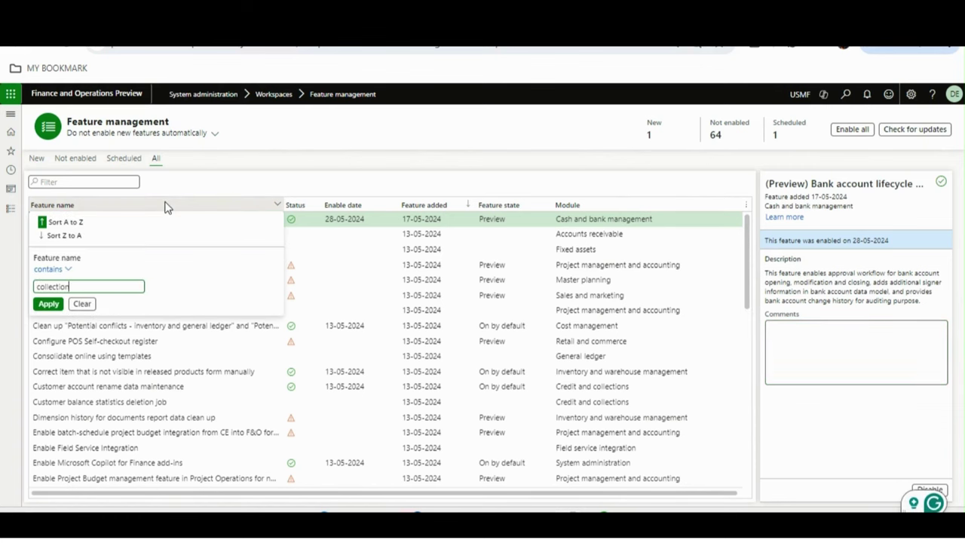
key("Return")
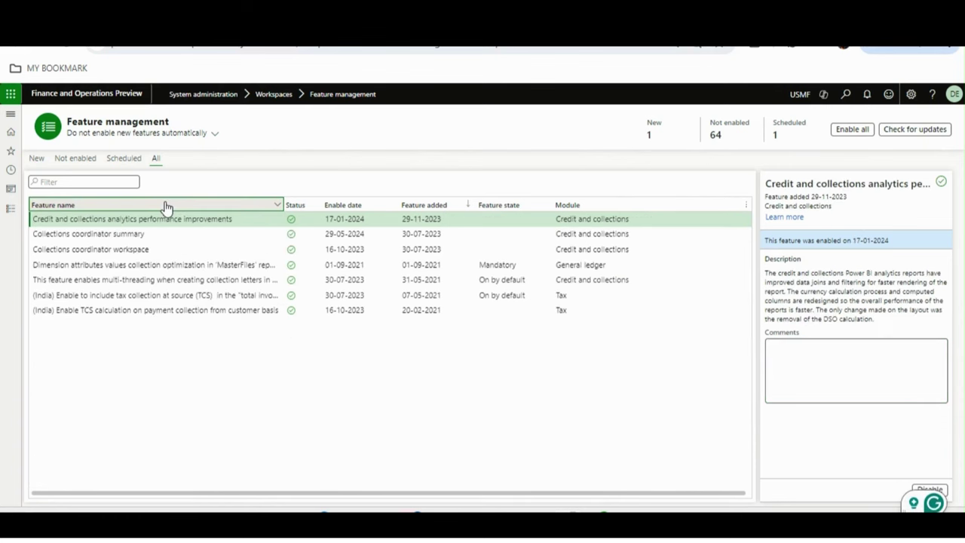
Compare the Collections coordinator summary and Collections coordinator workspace feature details
left_click(161, 233)
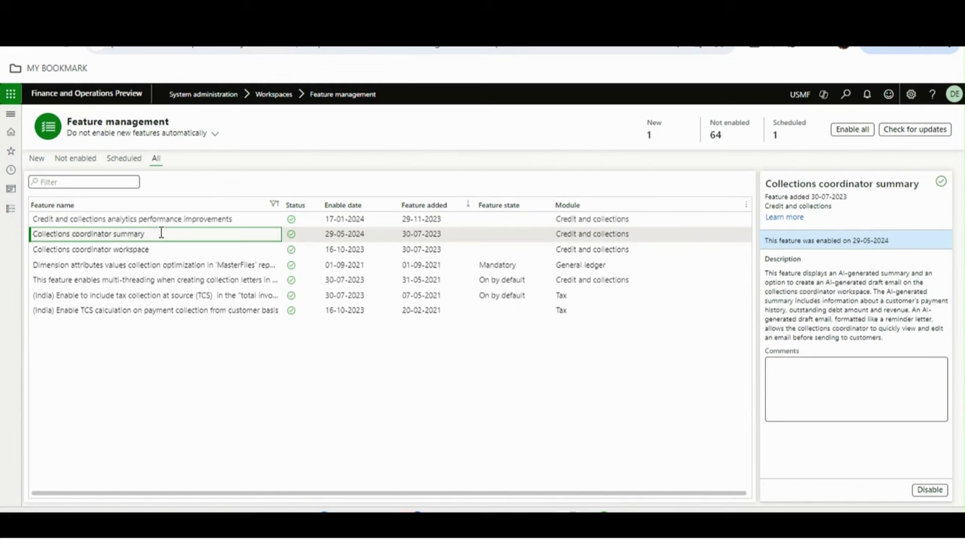
left_click_drag(160, 233, 32, 234)
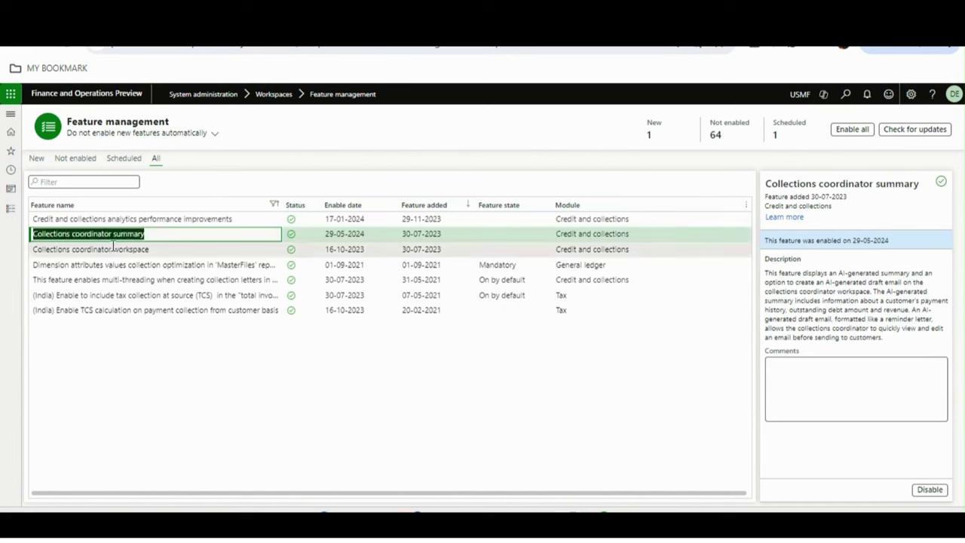
left_click_drag(153, 247, 33, 261)
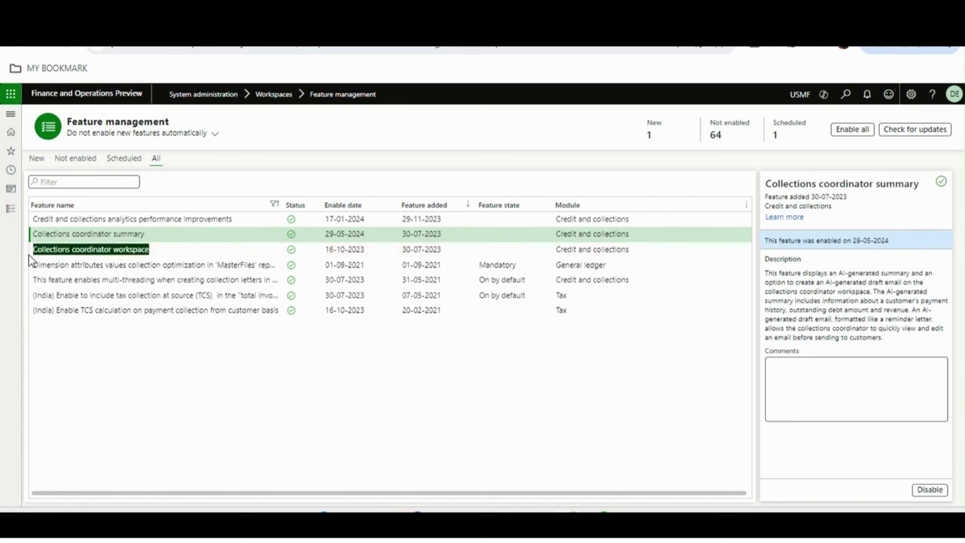
left_click(101, 235)
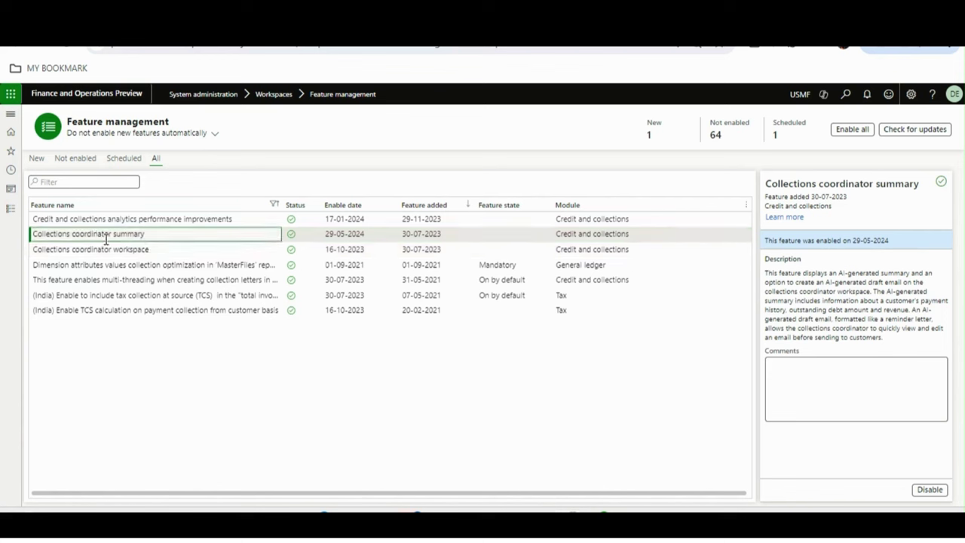
left_click(150, 250)
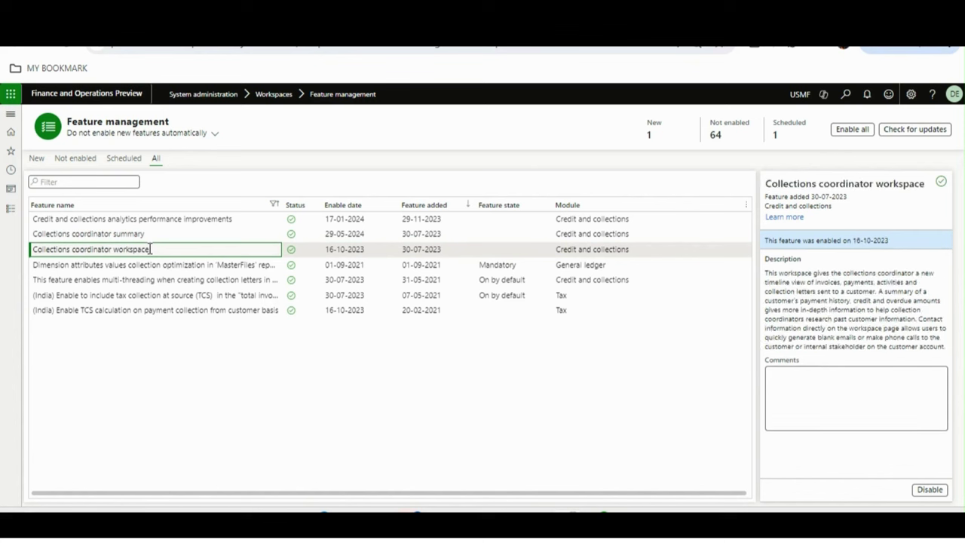
left_click(151, 235)
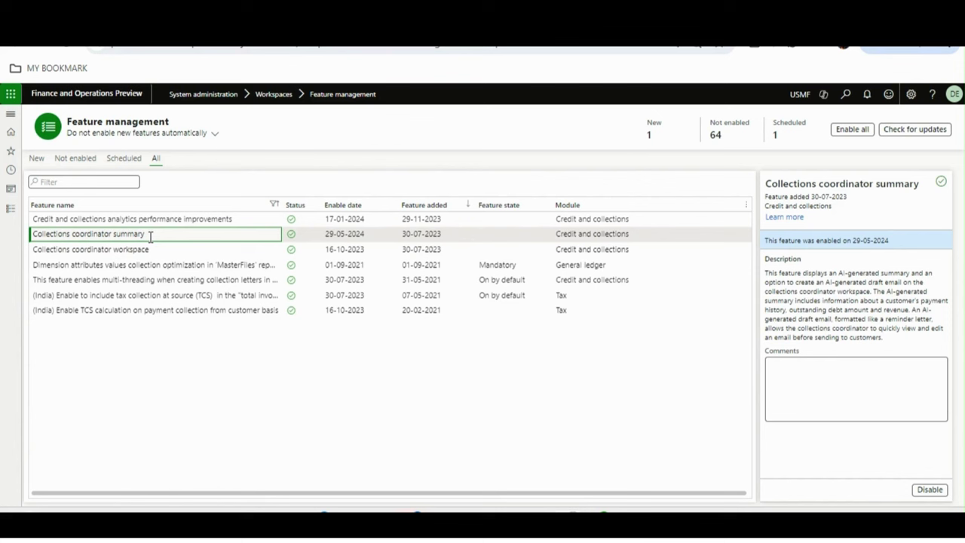
left_click(151, 251)
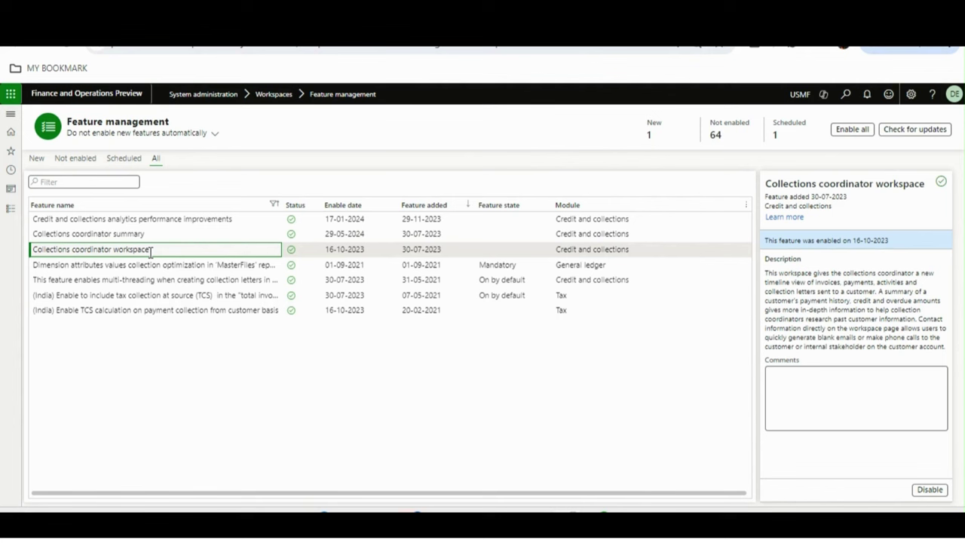
Open Credit and collections > Workspaces > Collections coordinator from the modules list
left_click(11, 211)
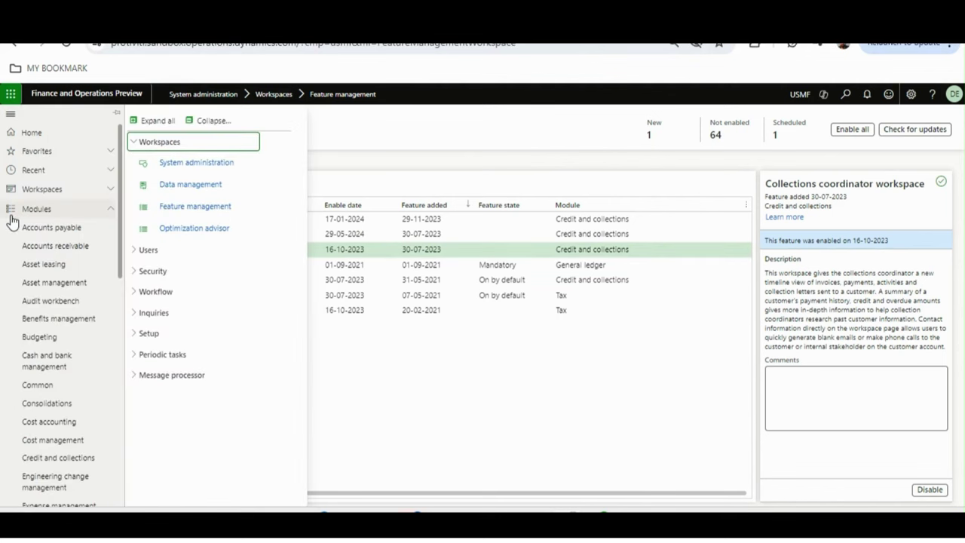
left_click_drag(117, 262, 117, 338)
left_click(73, 269)
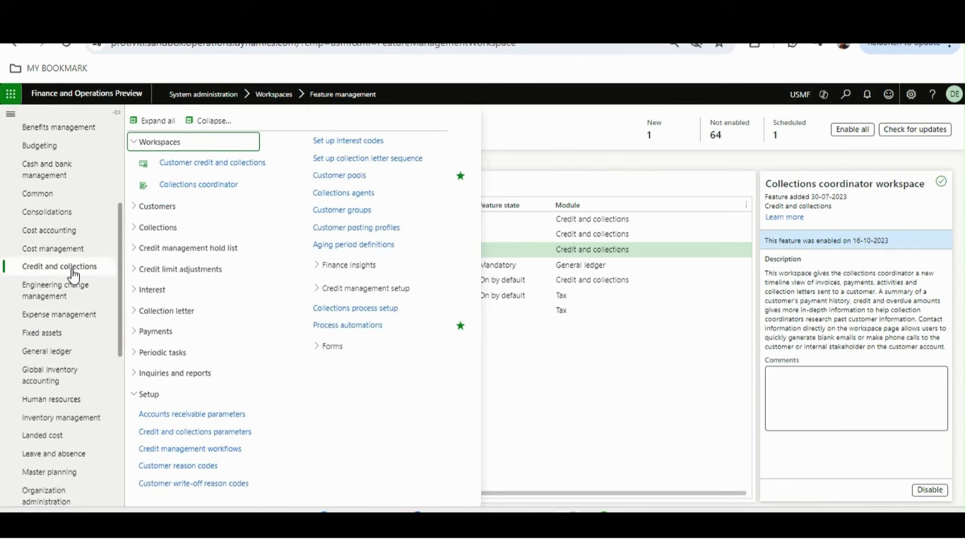
left_click(175, 193)
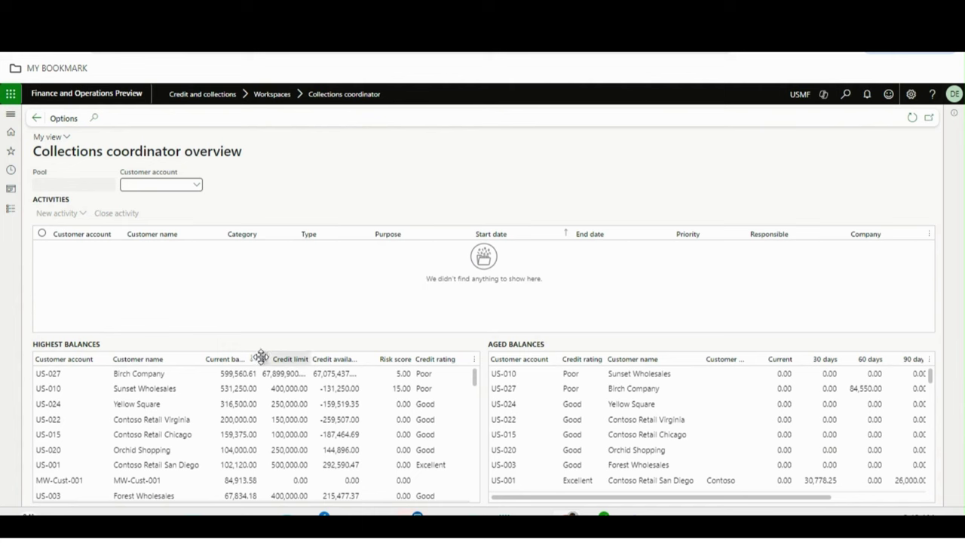
Highlight the HIGHEST BALANCES and AGED BALANCES grid headings to review them
left_click_drag(33, 343, 101, 348)
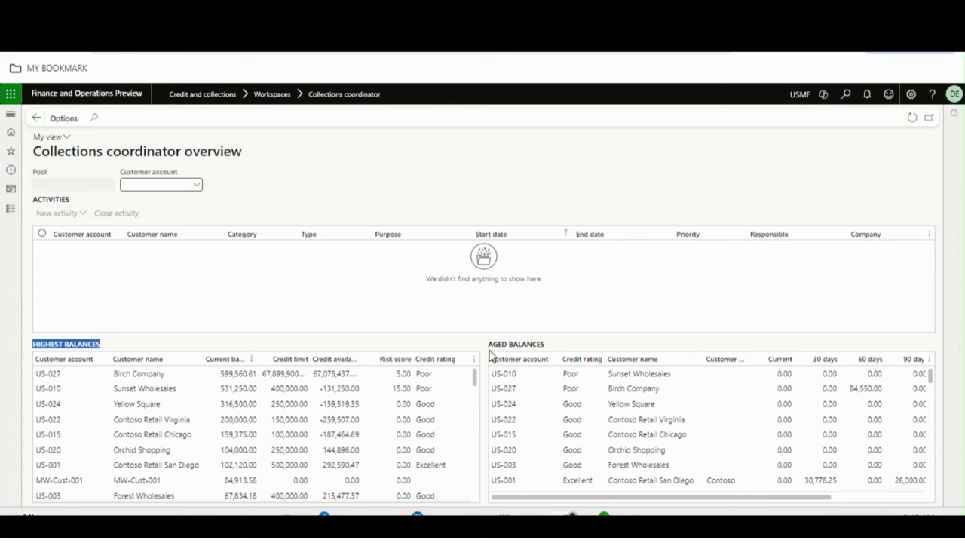
left_click_drag(489, 344, 544, 344)
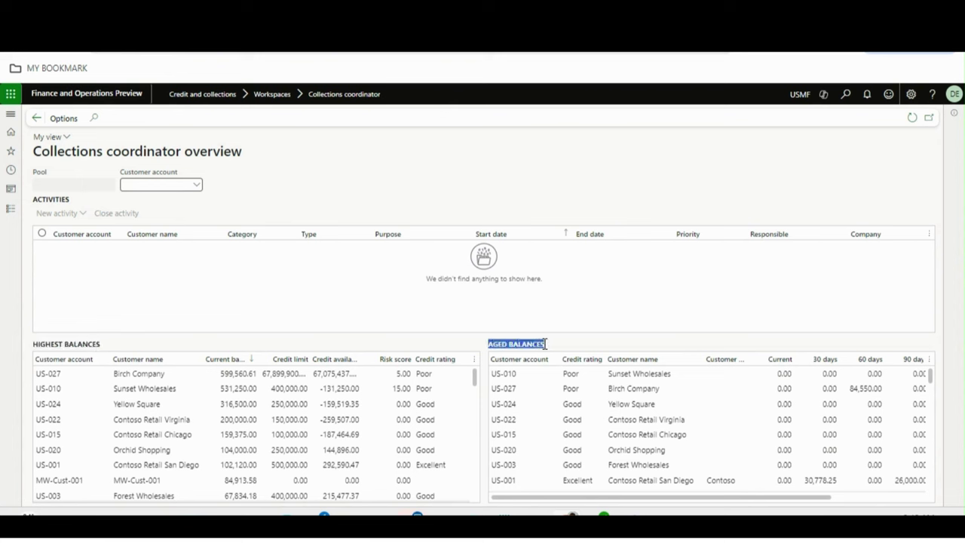
left_click(202, 356)
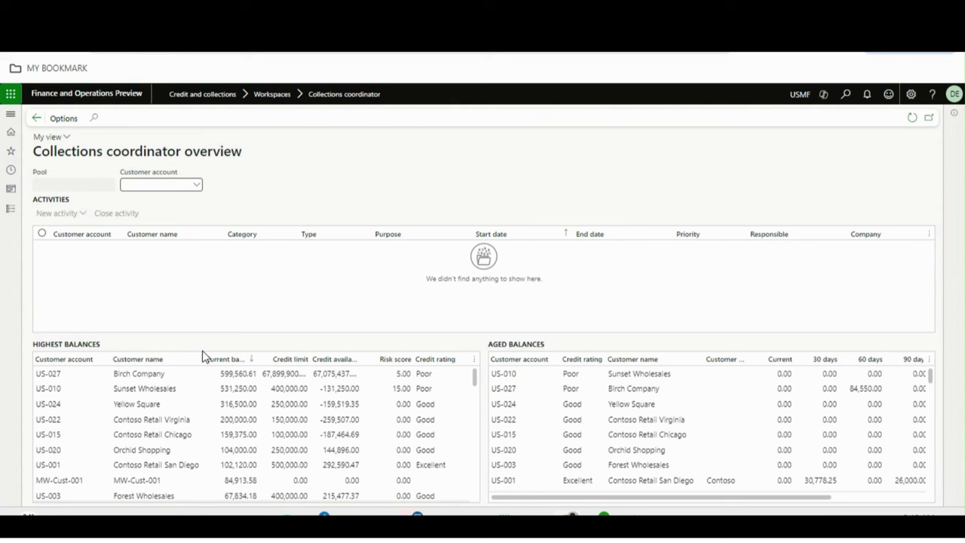
left_click_drag(83, 345, 101, 346)
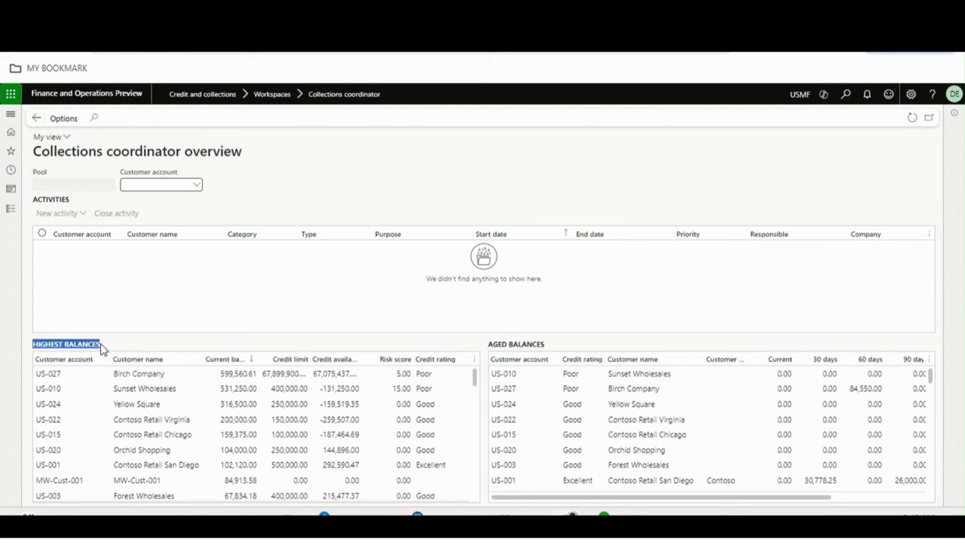
left_click(191, 343)
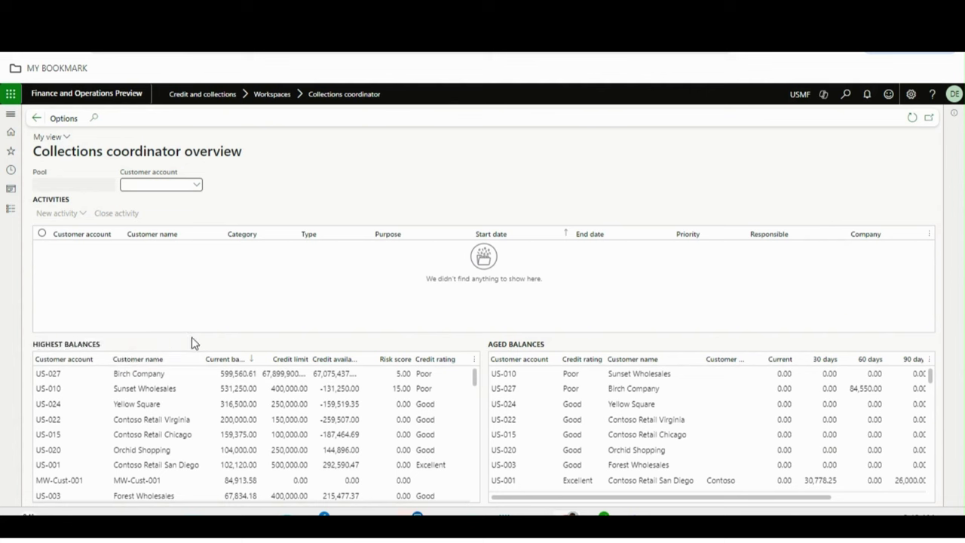
Widen Current balance and Credit available, then review Birch Company's amounts, 5.00 risk score and Poor rating
left_click(175, 372)
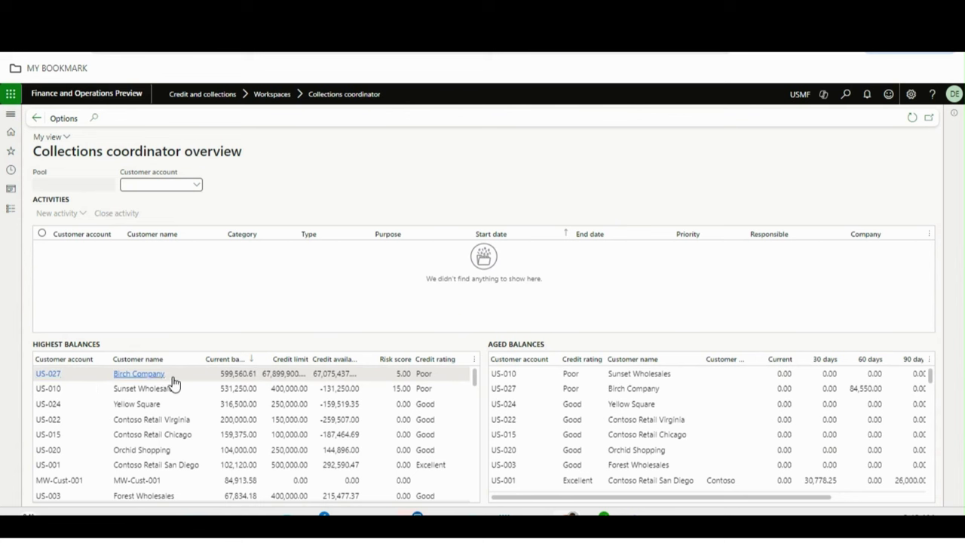
left_click(223, 372)
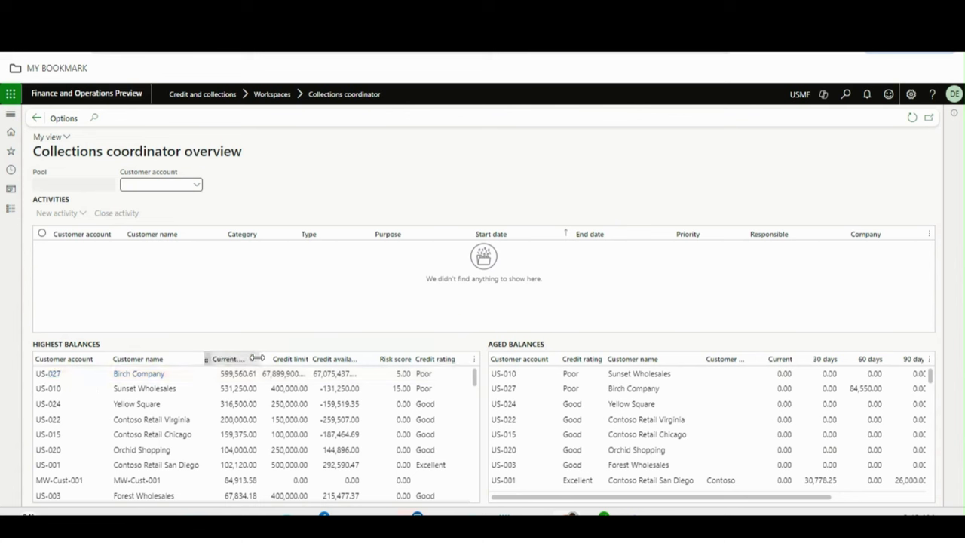
left_click_drag(259, 357, 280, 358)
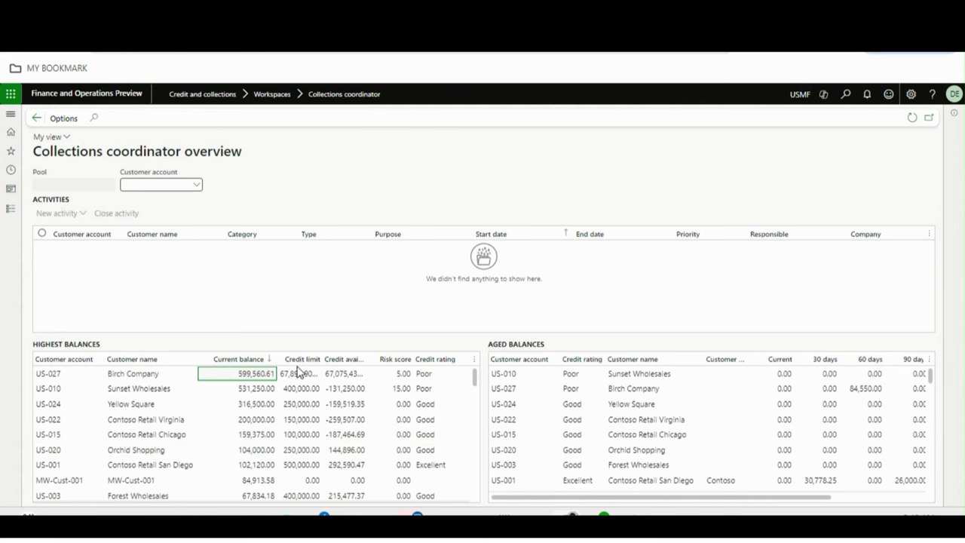
left_click_drag(367, 358, 390, 358)
left_click(351, 372)
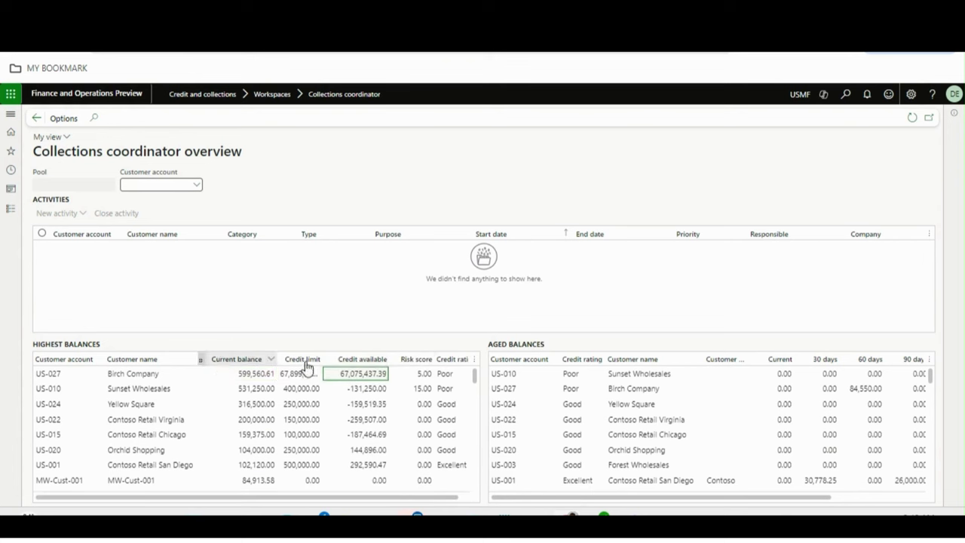
left_click(420, 374)
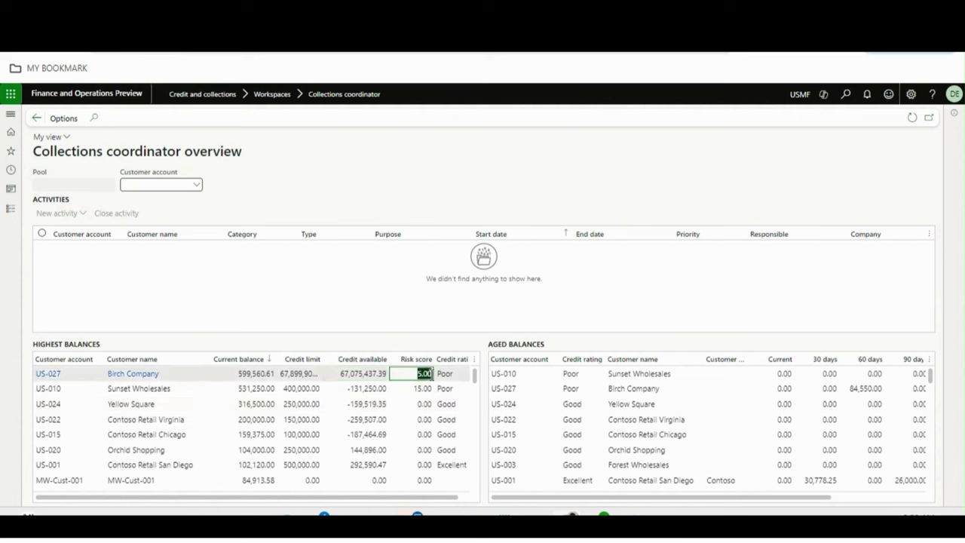
left_click(402, 295)
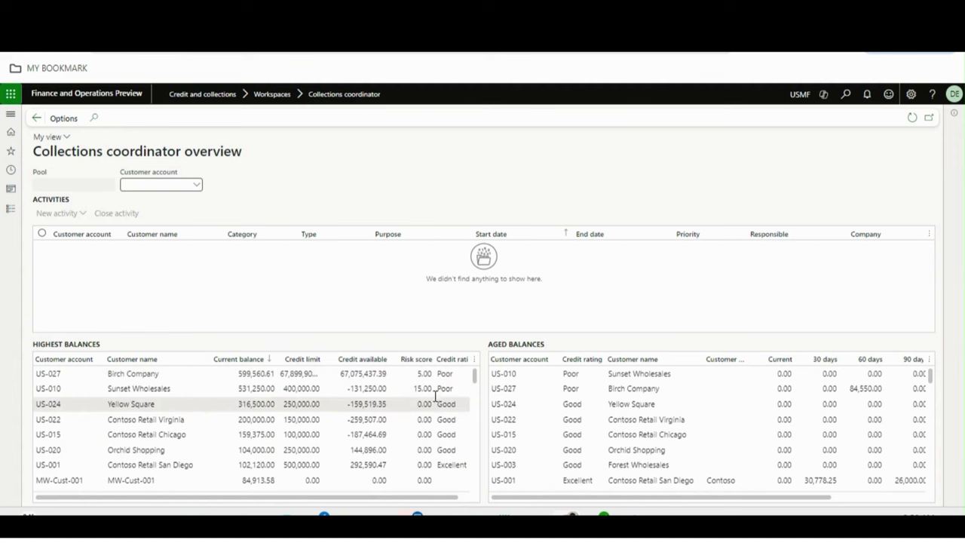
left_click(450, 373)
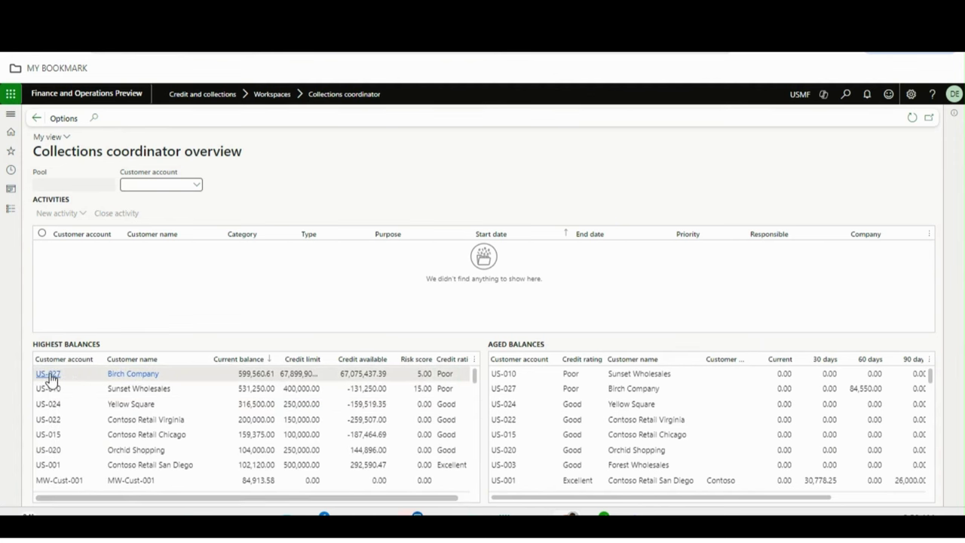
left_click(48, 375)
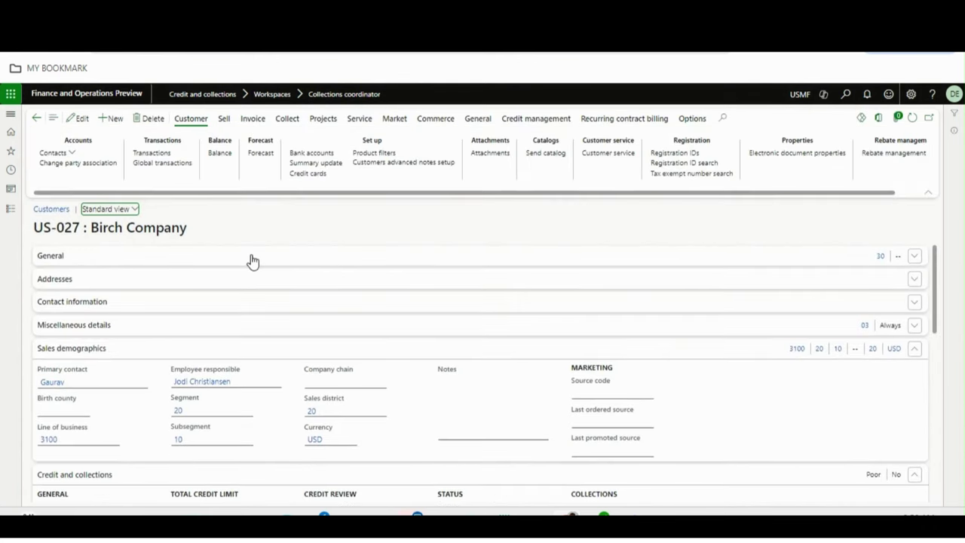
left_click(287, 121)
left_click(557, 125)
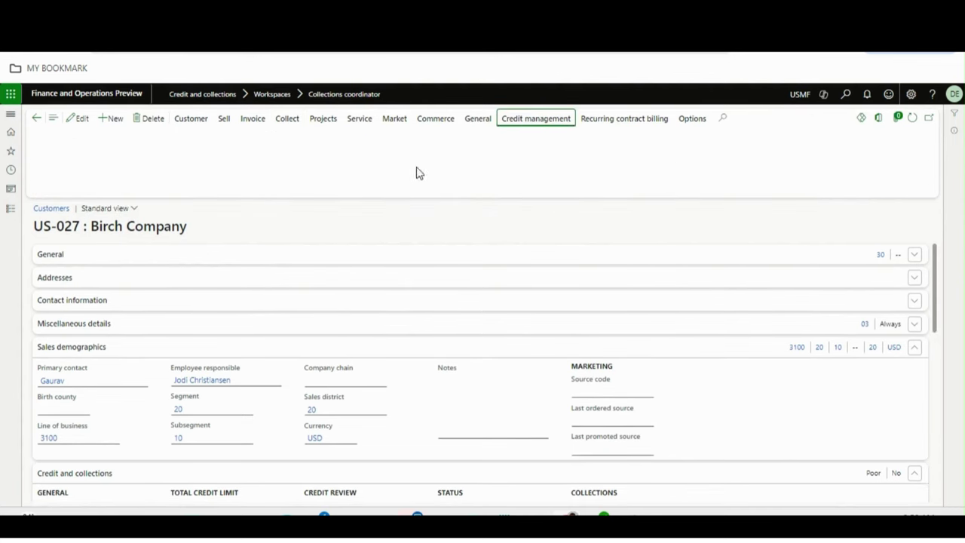
left_click(141, 153)
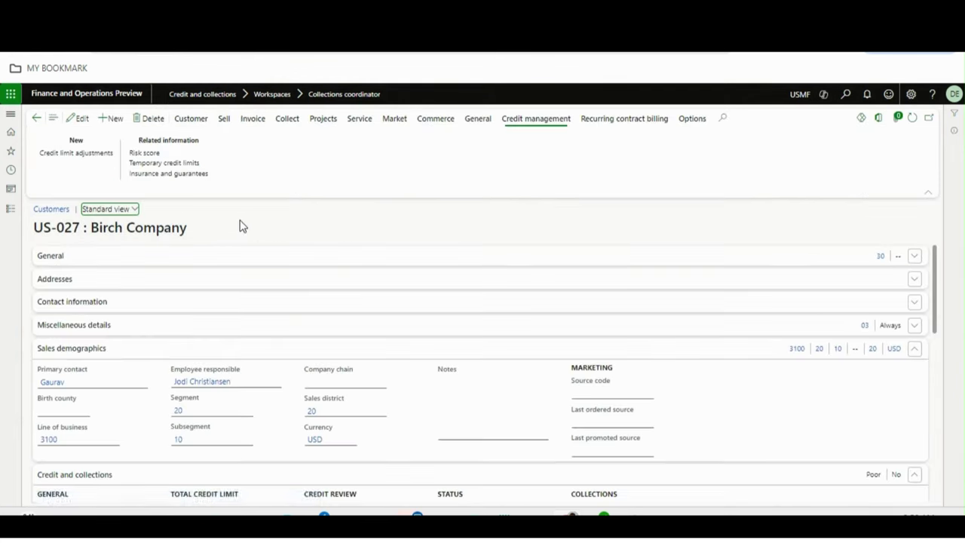
left_click(144, 354)
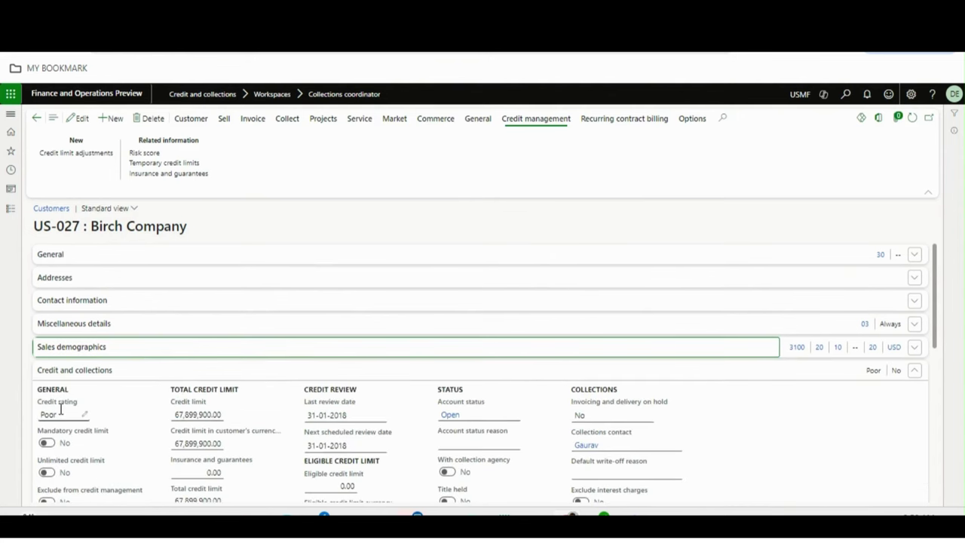
key("Escape")
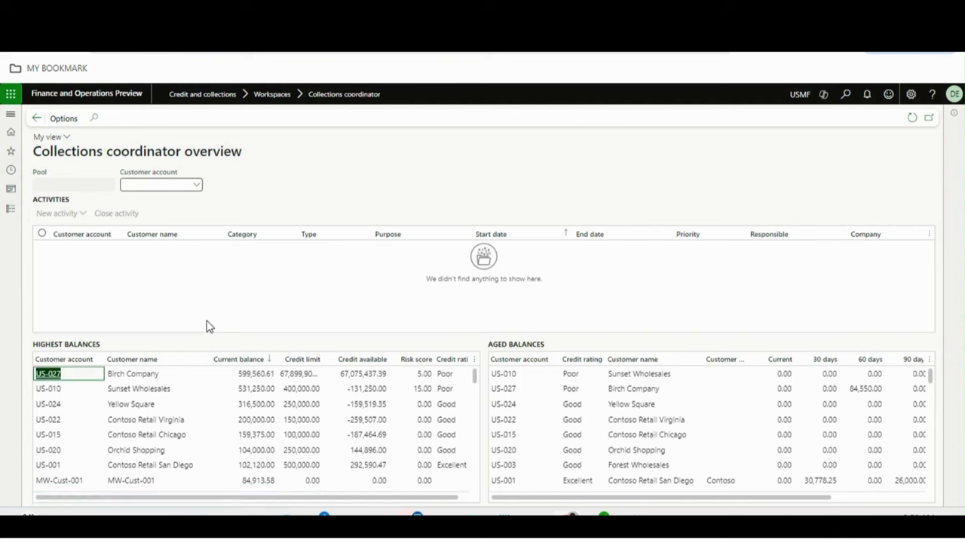
Scroll the Highest balances grid right and open its ⋮ grid options menu
left_click(345, 305)
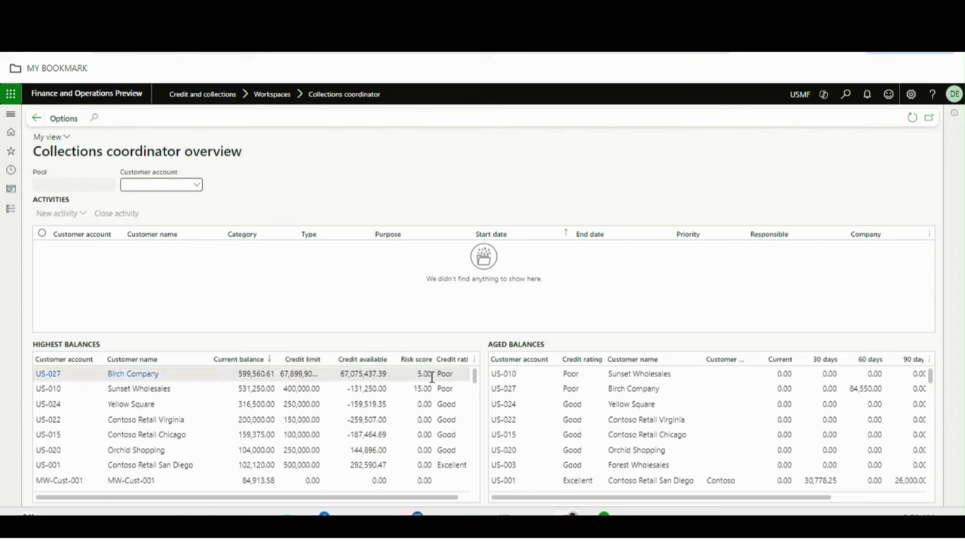
left_click_drag(427, 499, 449, 499)
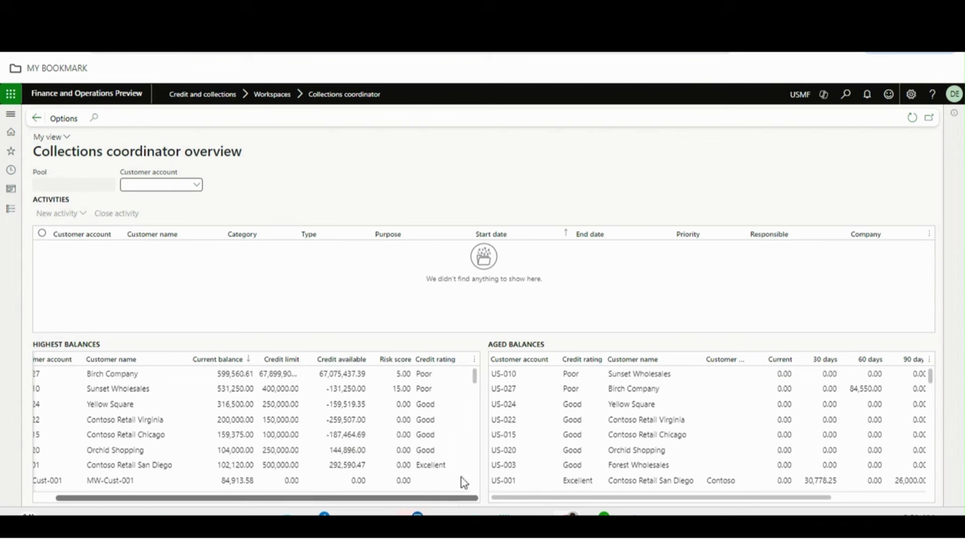
left_click(475, 360)
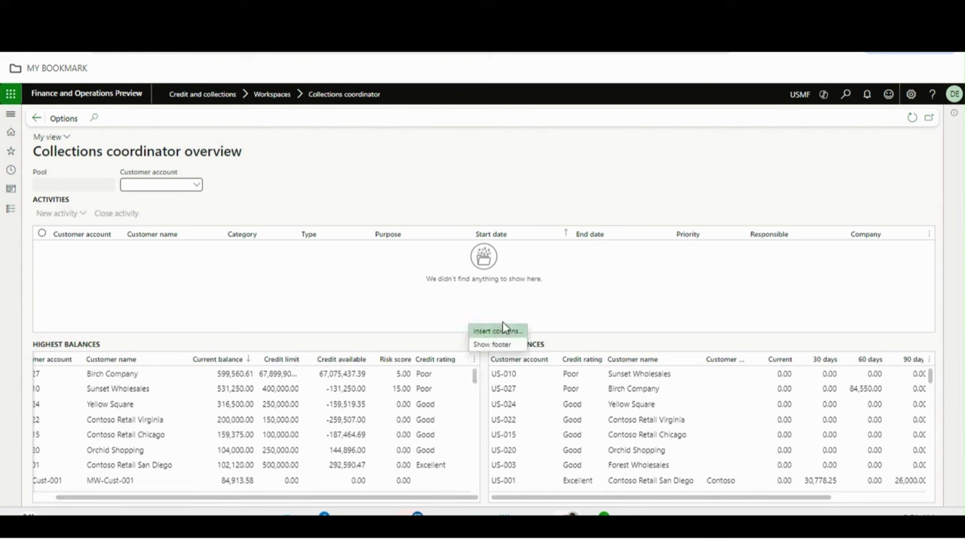
Browse the Insert columns field list, cancel without adding any, and scroll the grid back left
left_click(500, 333)
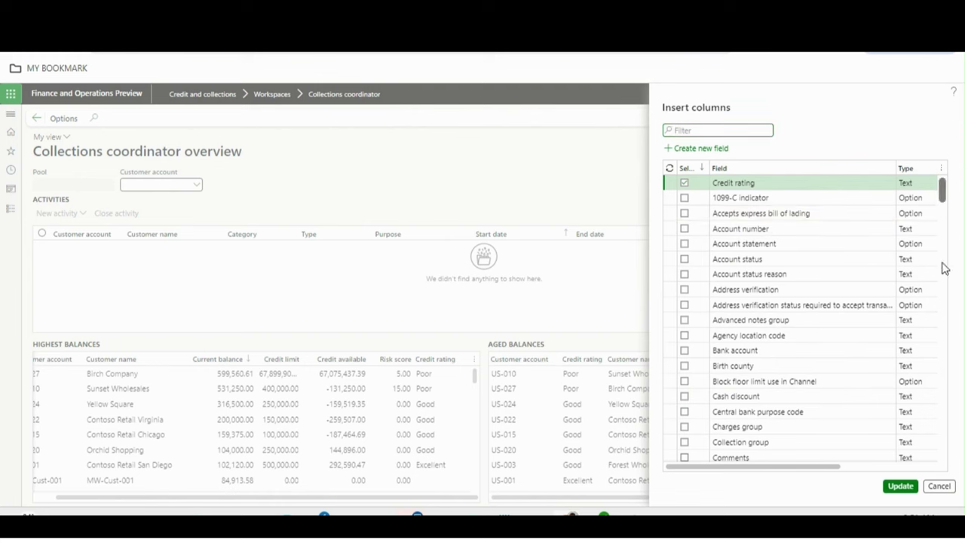
scroll(935, 349, "down", 20)
scroll(932, 369, "down", 5)
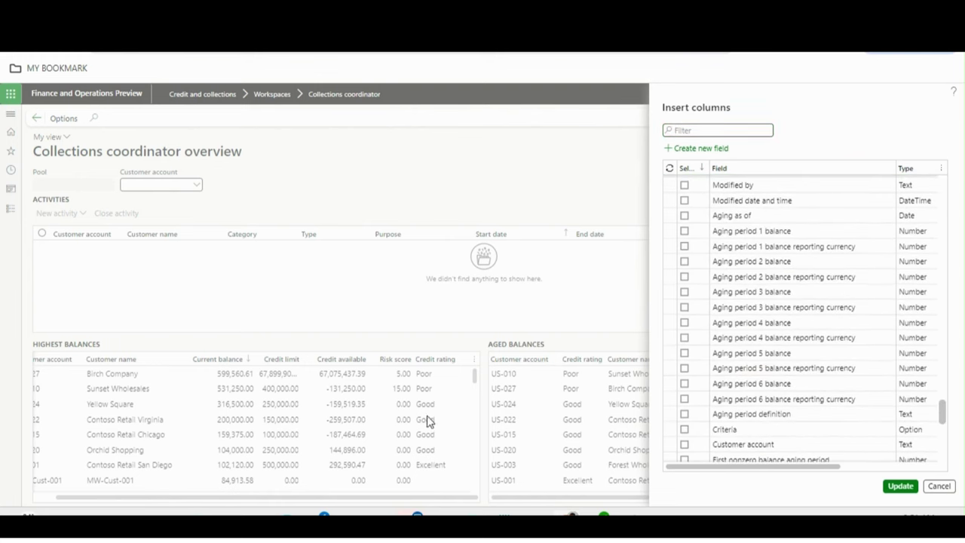
left_click(349, 491)
left_click_drag(349, 499, 188, 494)
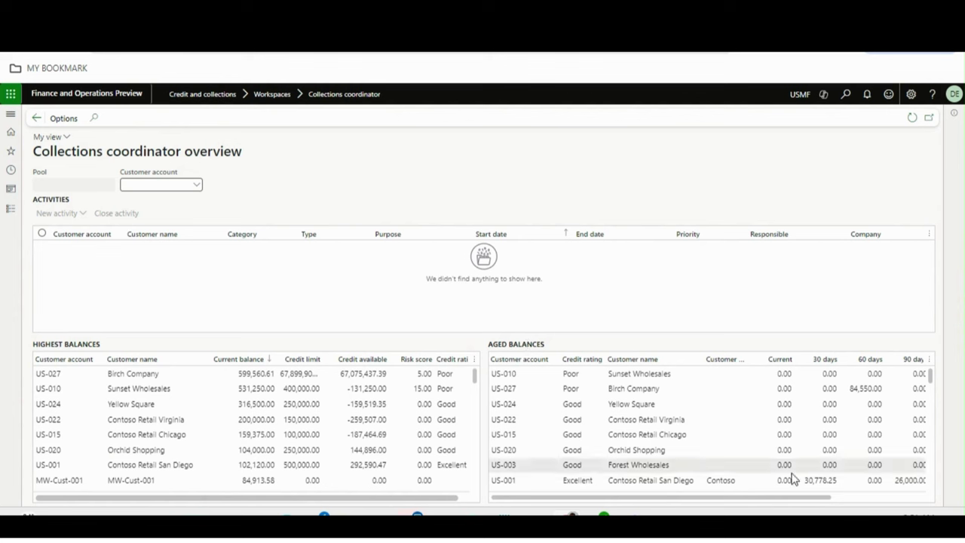
Inspect Birch Company's 84,550.00 60-day balance, Contoso Retail San Diego's Hold status, US-024, and Birch's row
left_click_drag(793, 502, 926, 500)
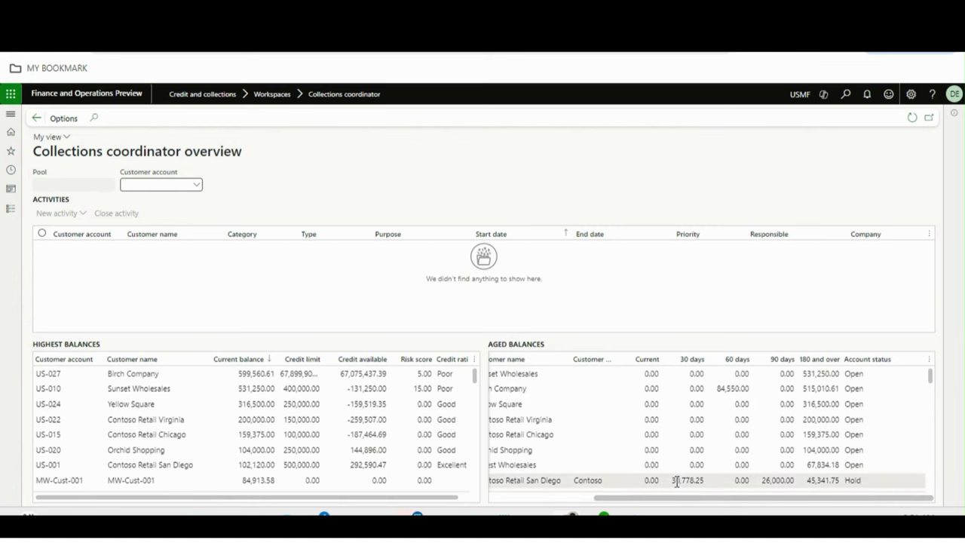
left_click_drag(683, 500, 553, 501)
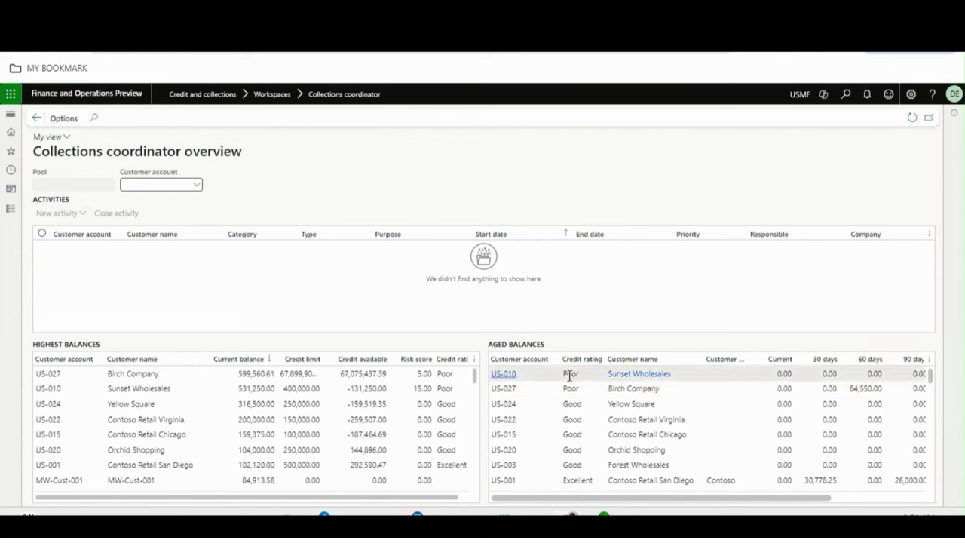
left_click_drag(686, 498, 807, 499)
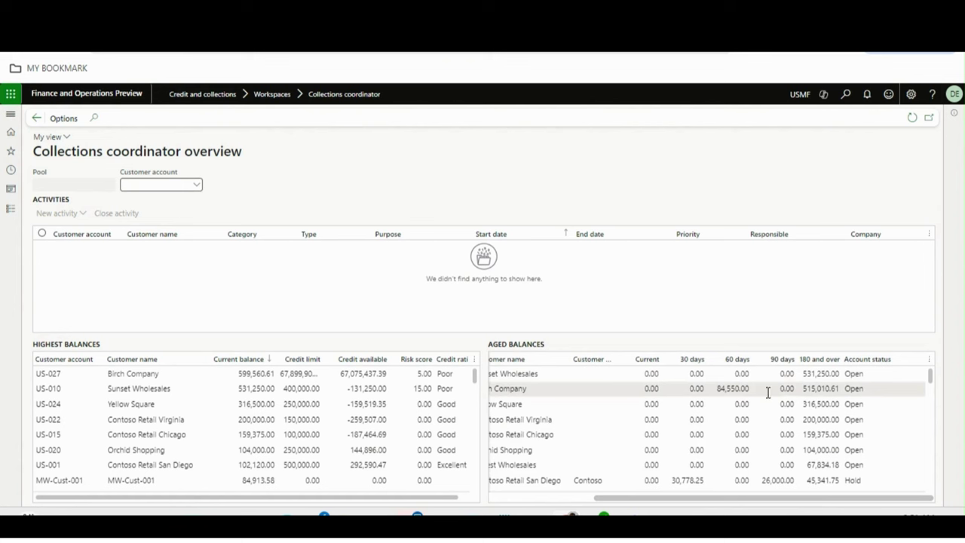
left_click_drag(829, 499, 868, 494)
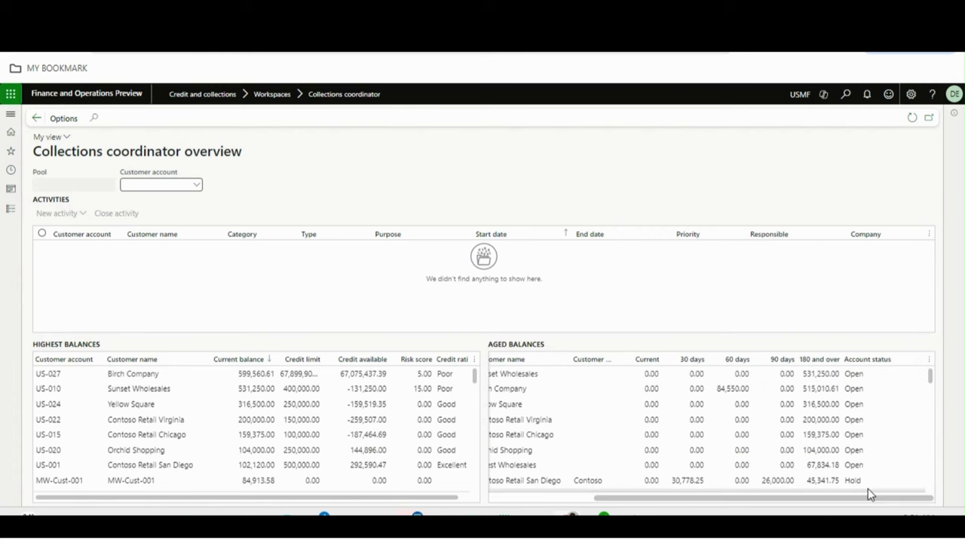
left_click(731, 390)
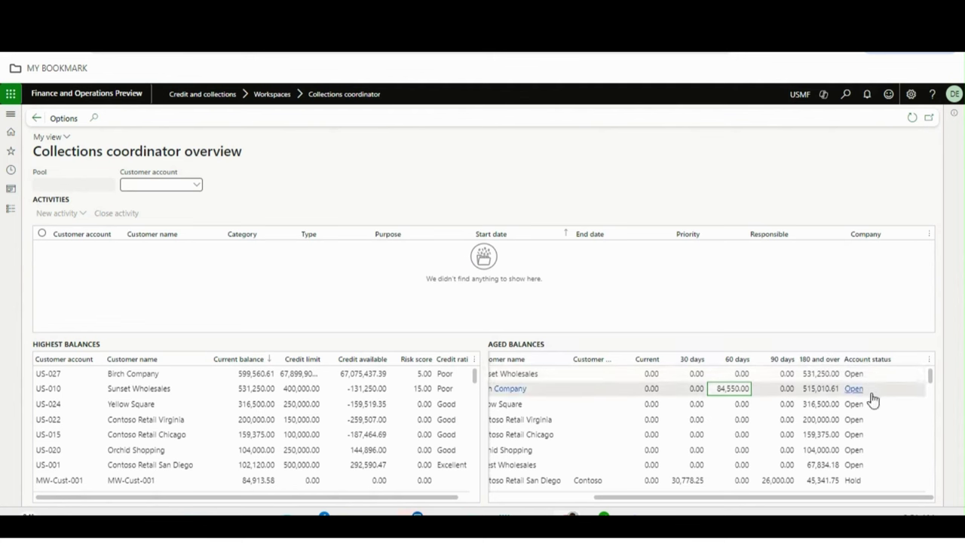
left_click(872, 479)
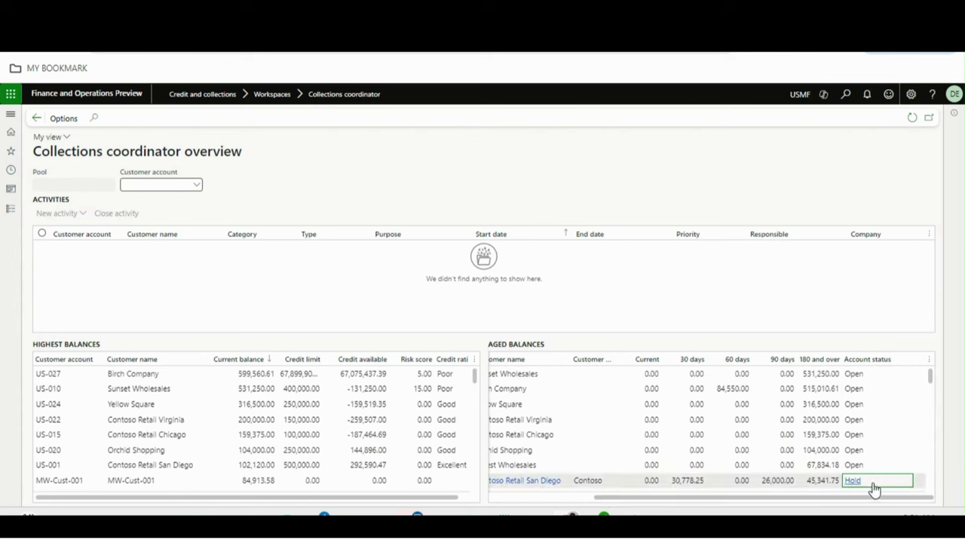
left_click_drag(857, 498, 709, 499)
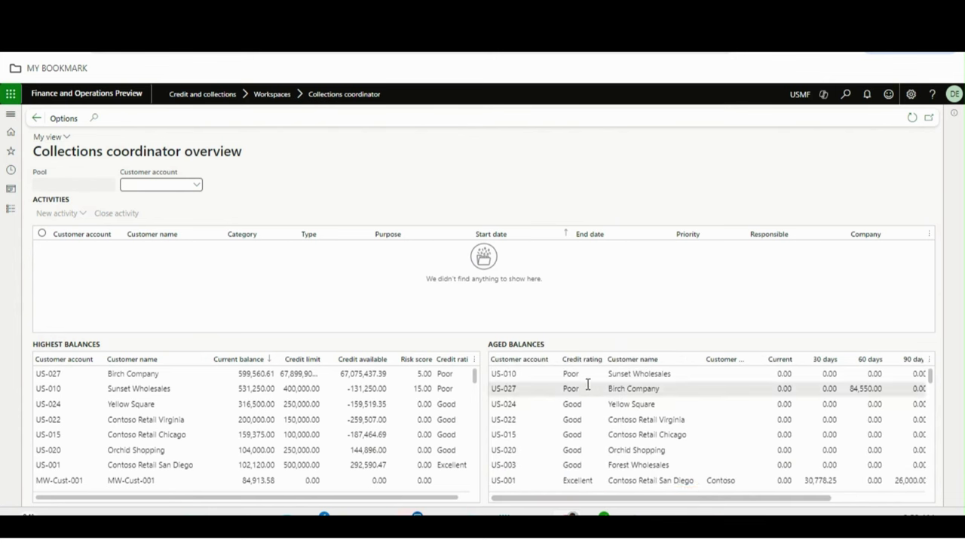
left_click(523, 407)
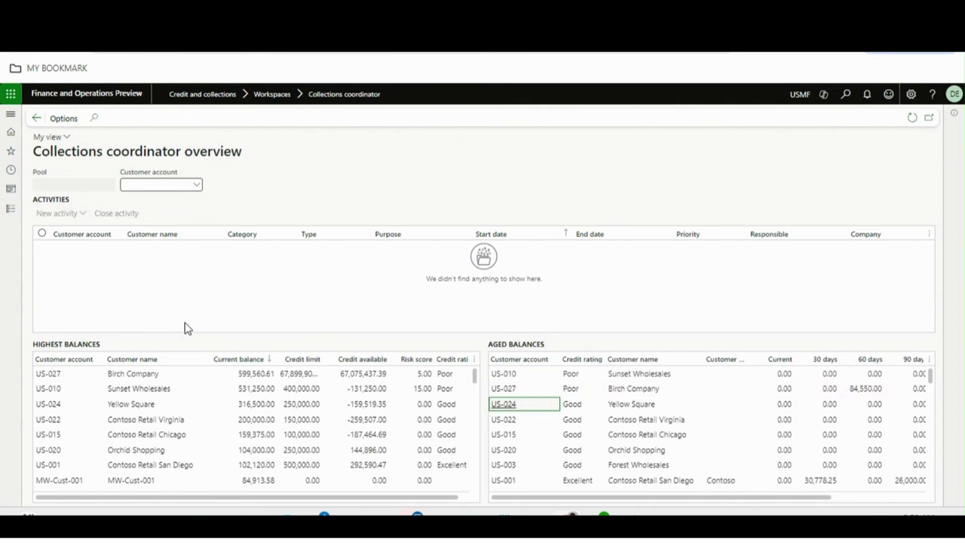
left_click(170, 374)
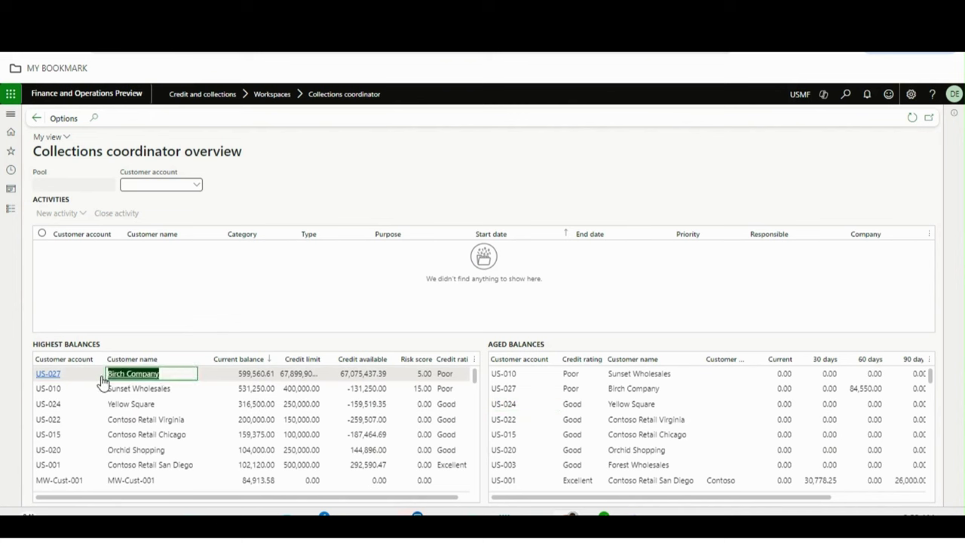
left_click(200, 187)
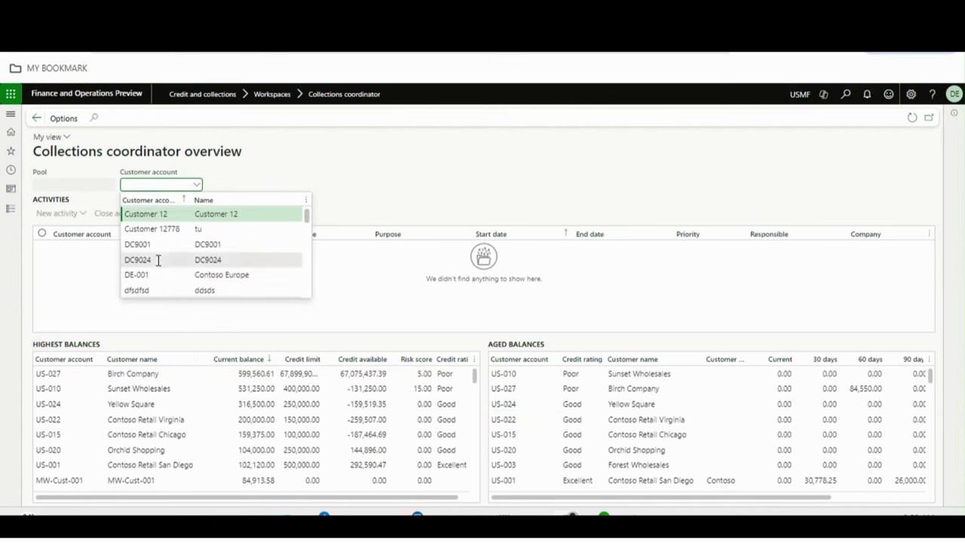
left_click(162, 189)
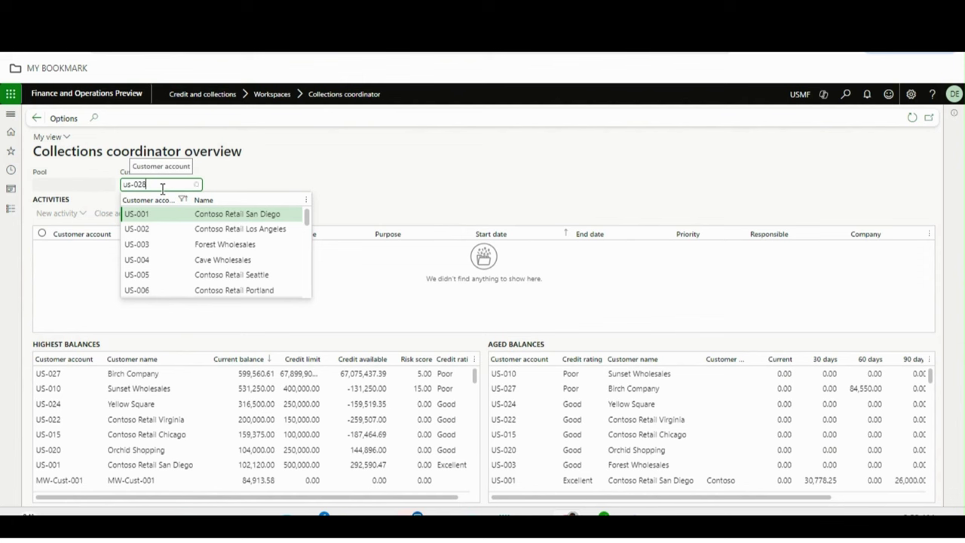
type("-028")
key("BackSpace")
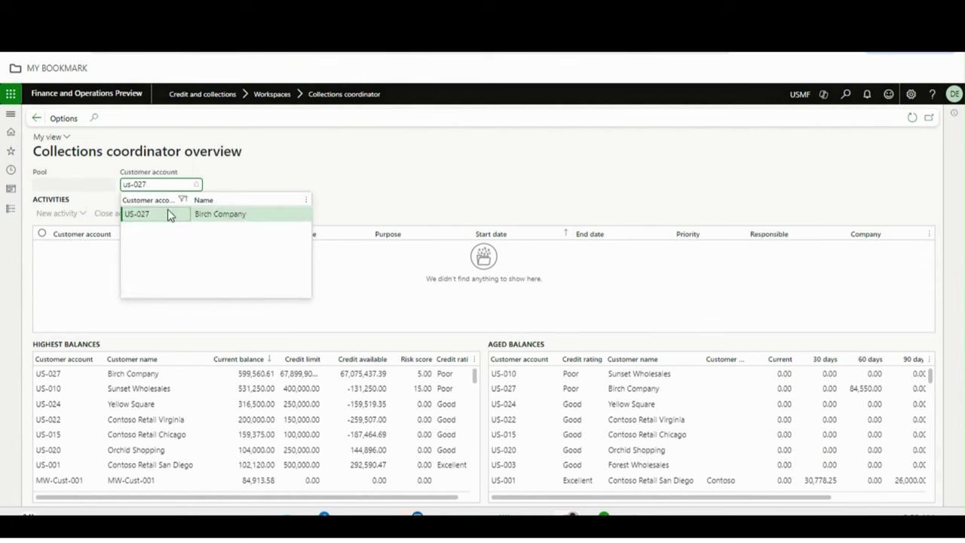
left_click(172, 215)
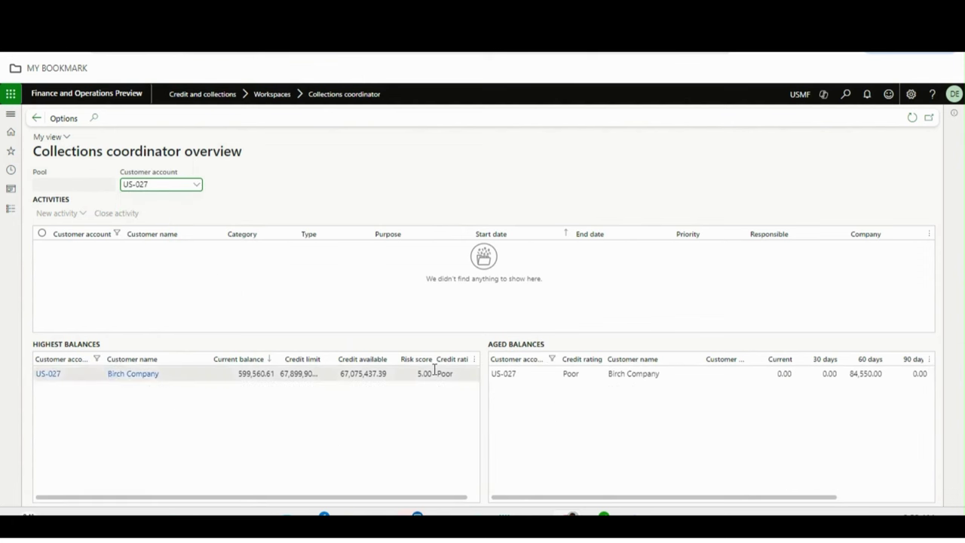
left_click_drag(171, 183, 112, 181)
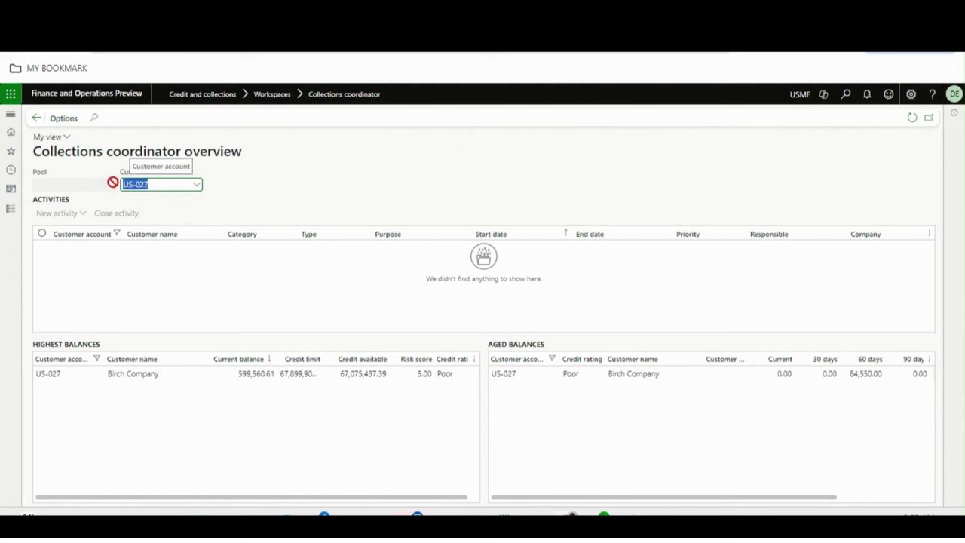
key("BackSpace")
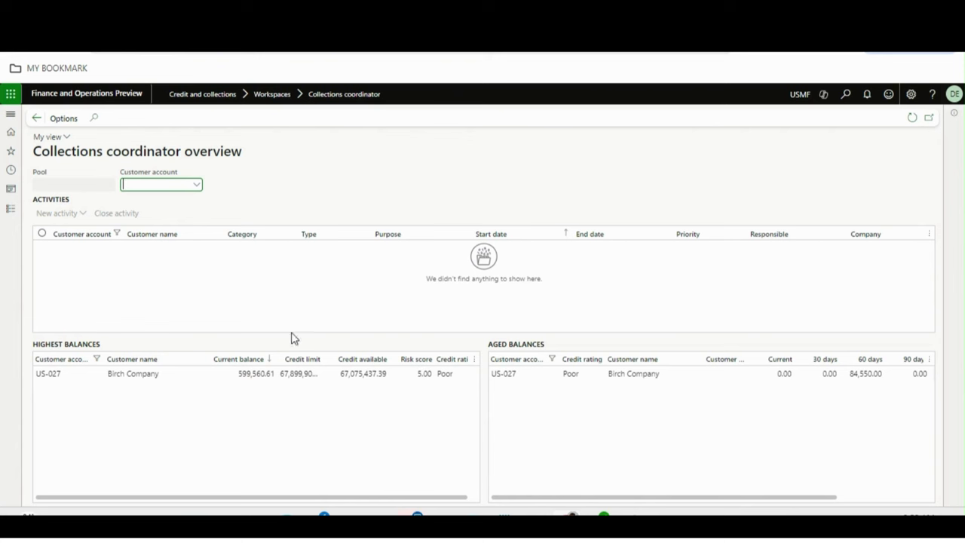
left_click(271, 378)
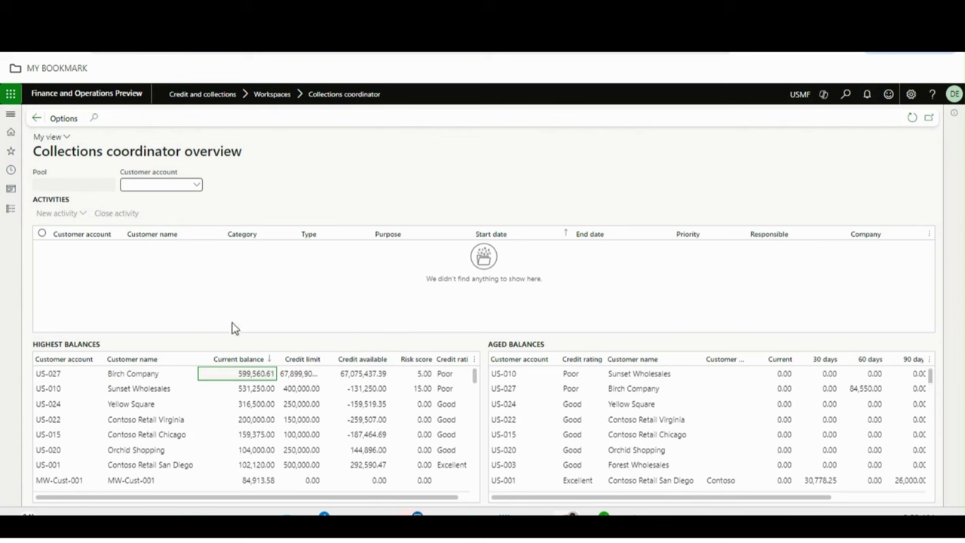
left_click(232, 325)
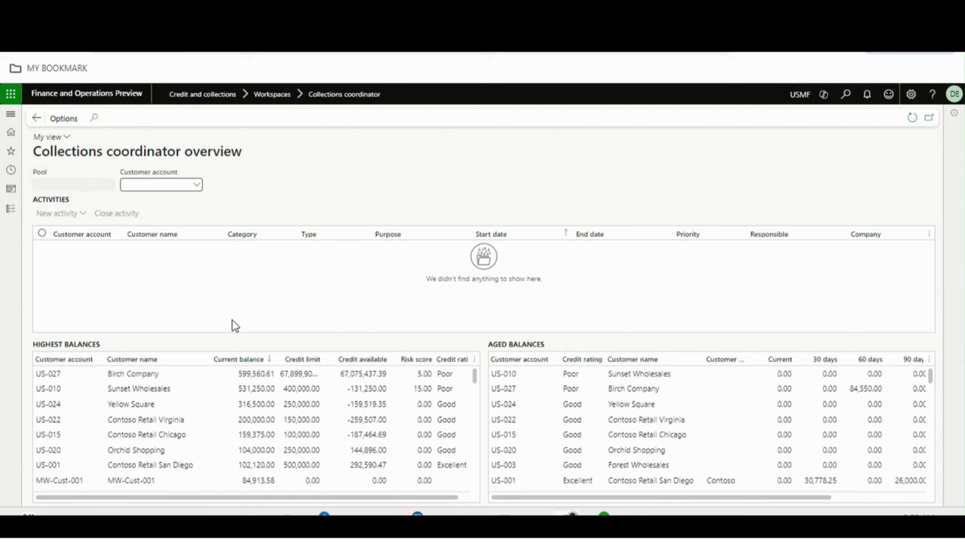
Open Birch Company's collections page and review its summary heading citing the 5,15,010.61 default
left_click(133, 374)
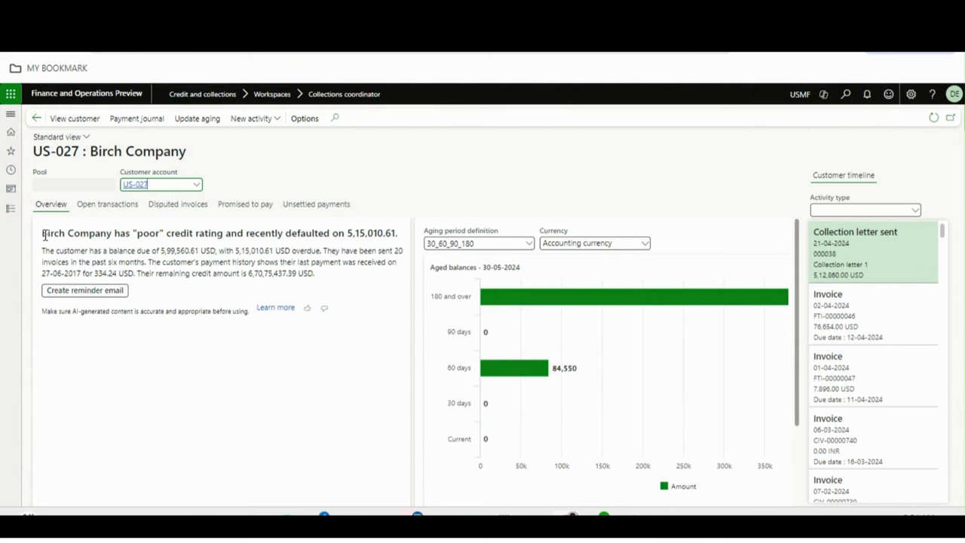
left_click_drag(43, 233, 395, 233)
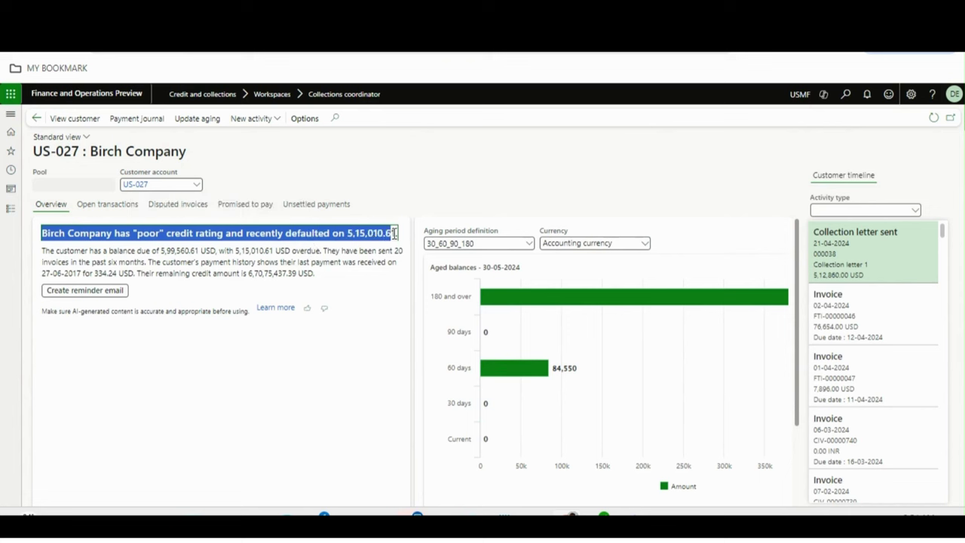
left_click(262, 250)
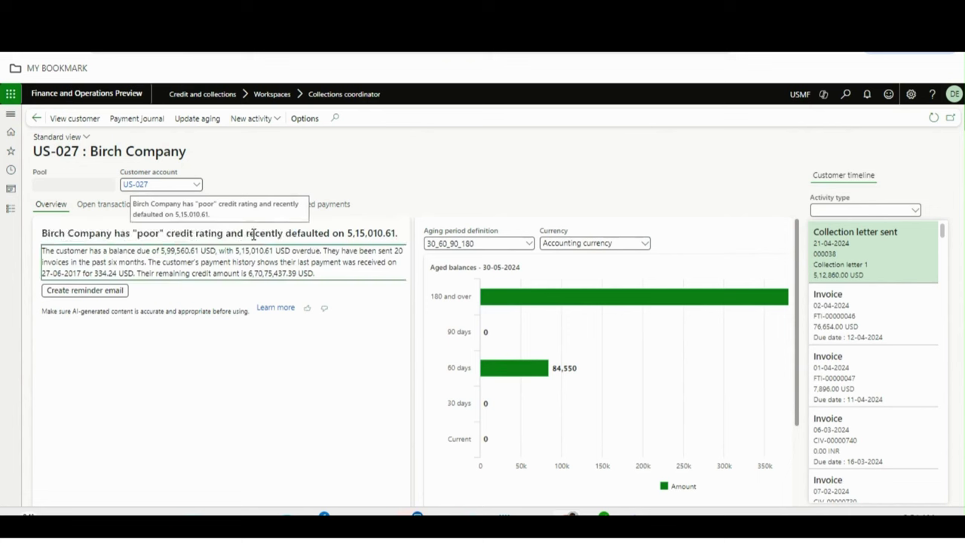
left_click_drag(349, 234, 398, 234)
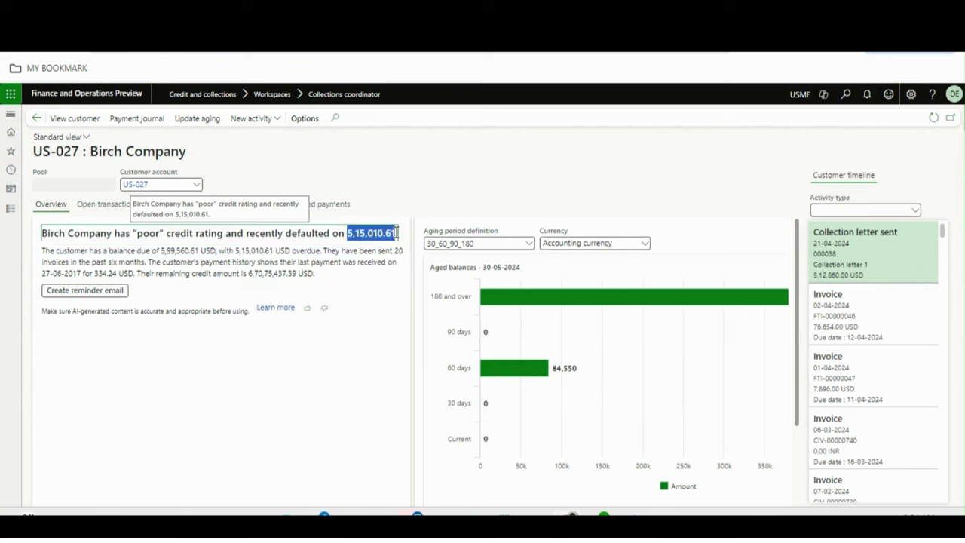
left_click(379, 181)
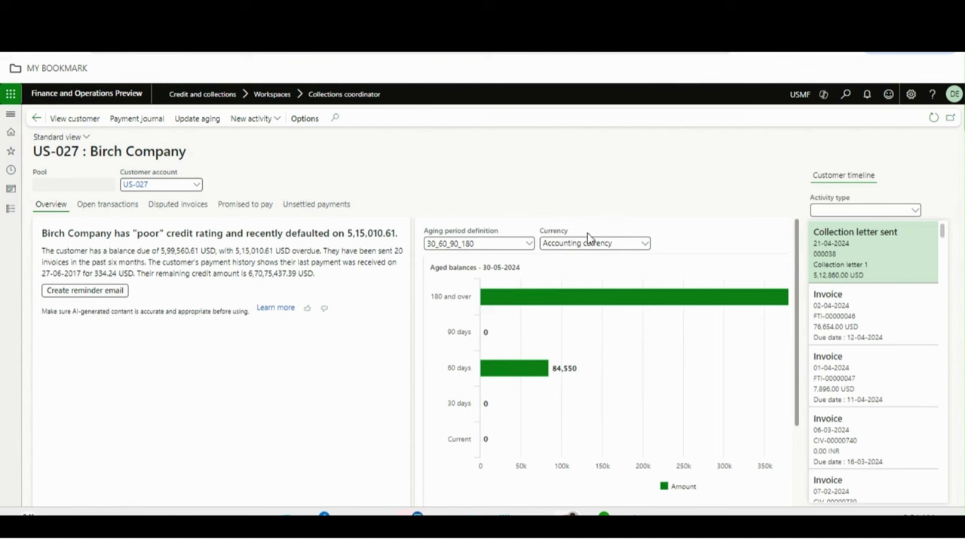
Zoom the page to 100% and review the summary's 5,99,560.61 balance, 20 invoices and last payment
left_click(955, 55)
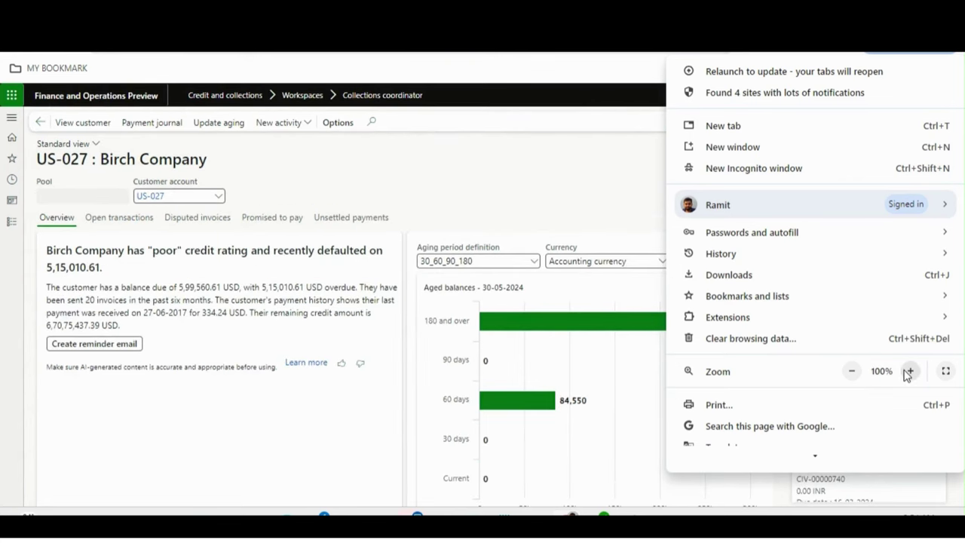
left_click(504, 193)
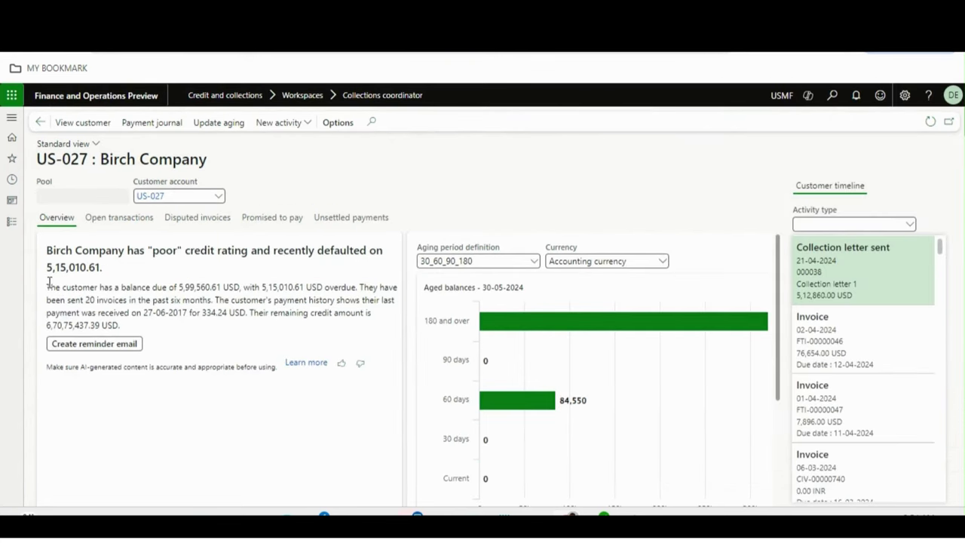
left_click_drag(47, 285, 302, 287)
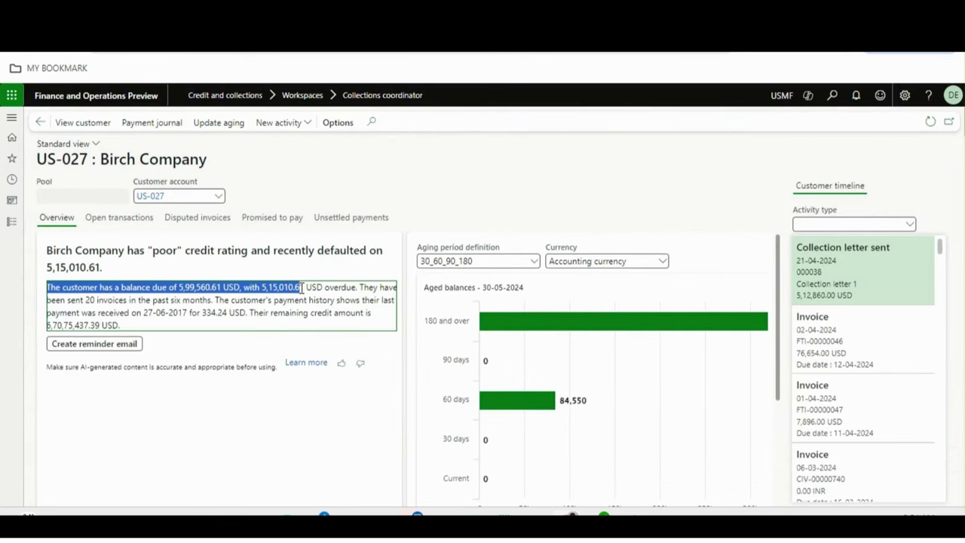
left_click(368, 189)
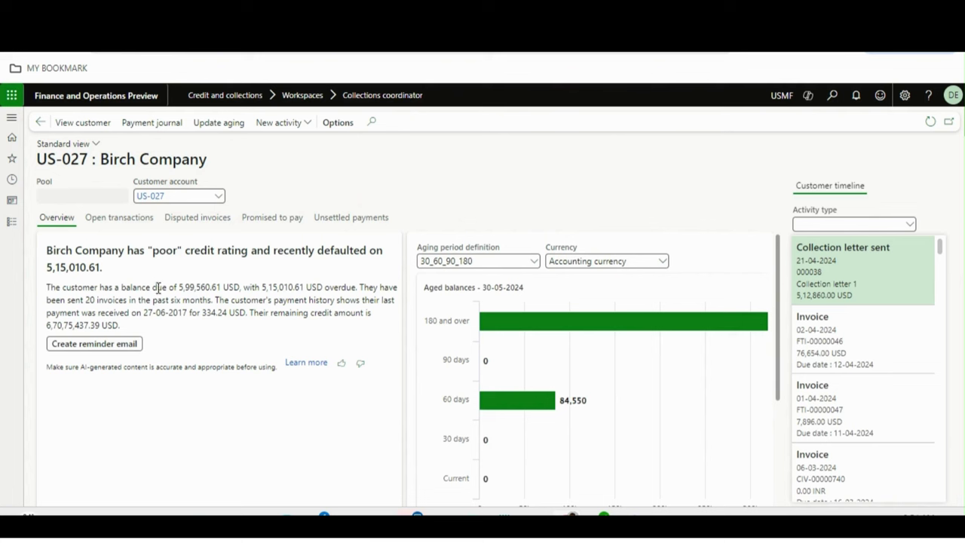
left_click_drag(181, 288, 300, 287)
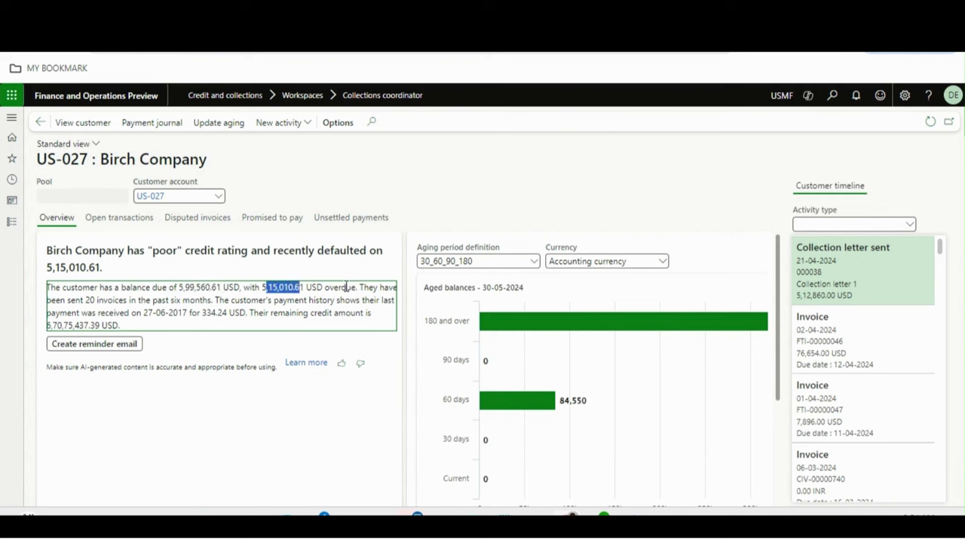
left_click_drag(67, 299, 209, 299)
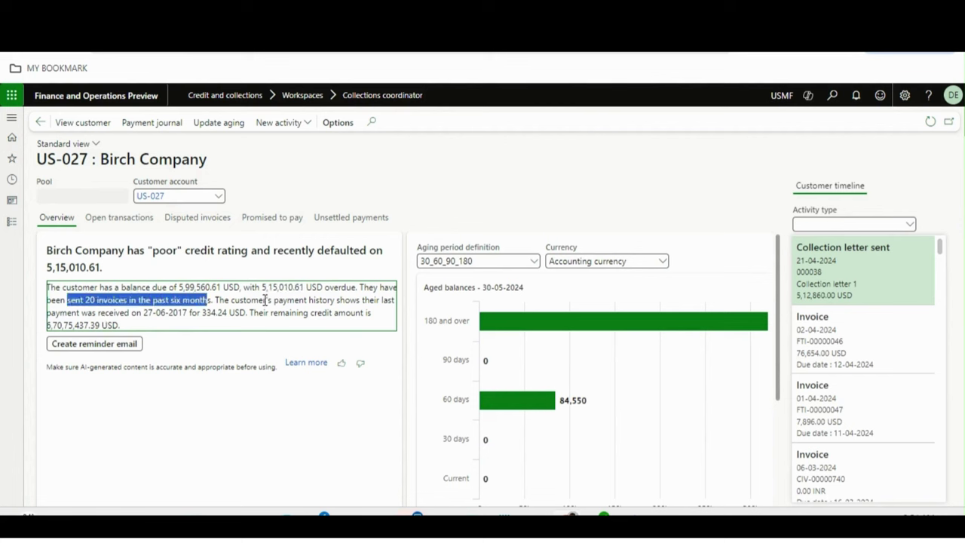
left_click_drag(114, 312, 228, 312)
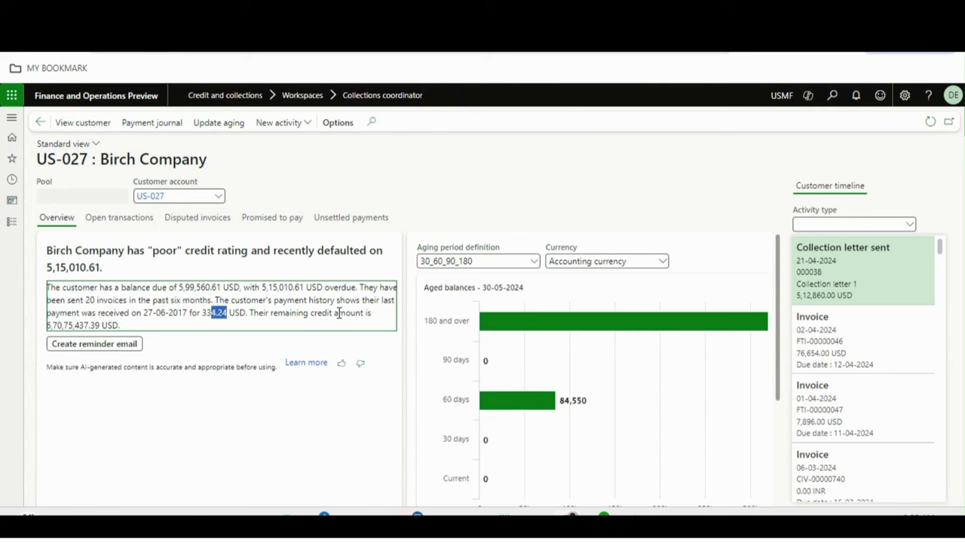
left_click(143, 329)
left_click_drag(48, 289, 136, 329)
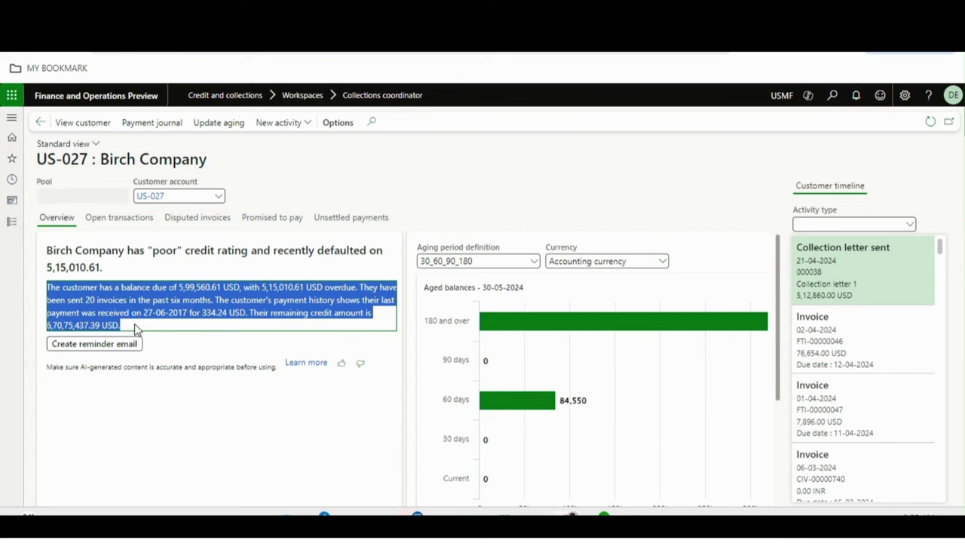
left_click(170, 329)
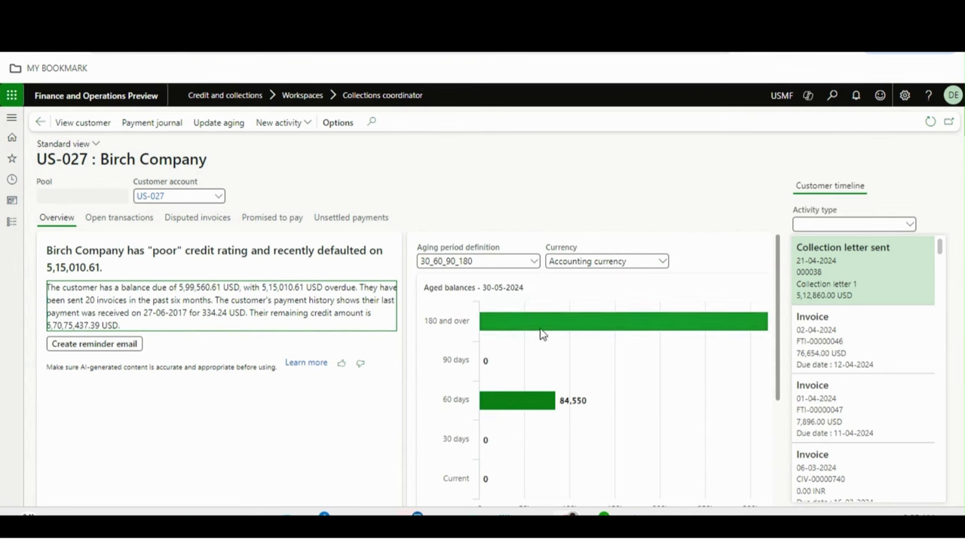
Check the aged balances aging period and keep Accounting currency for the chart
mouse_move(523, 413)
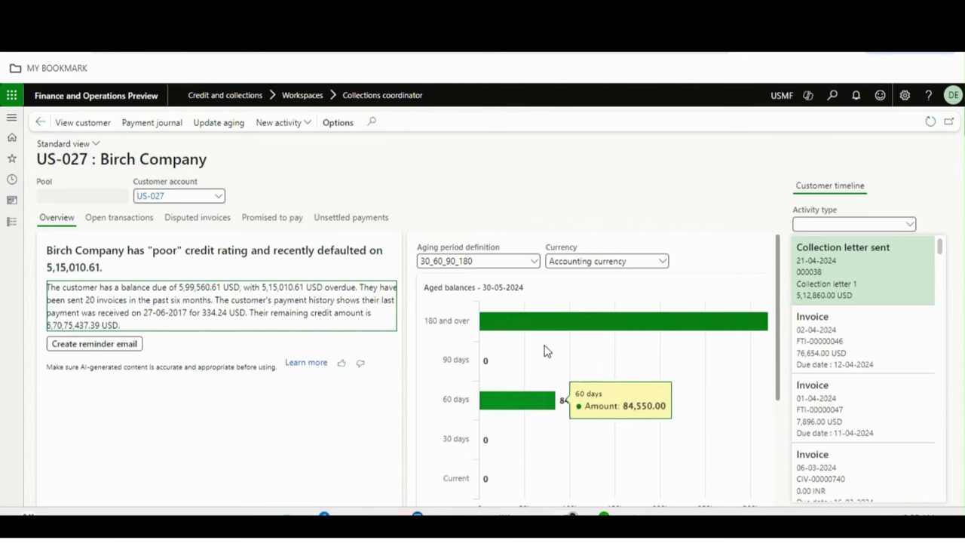
left_click(540, 267)
left_click(550, 203)
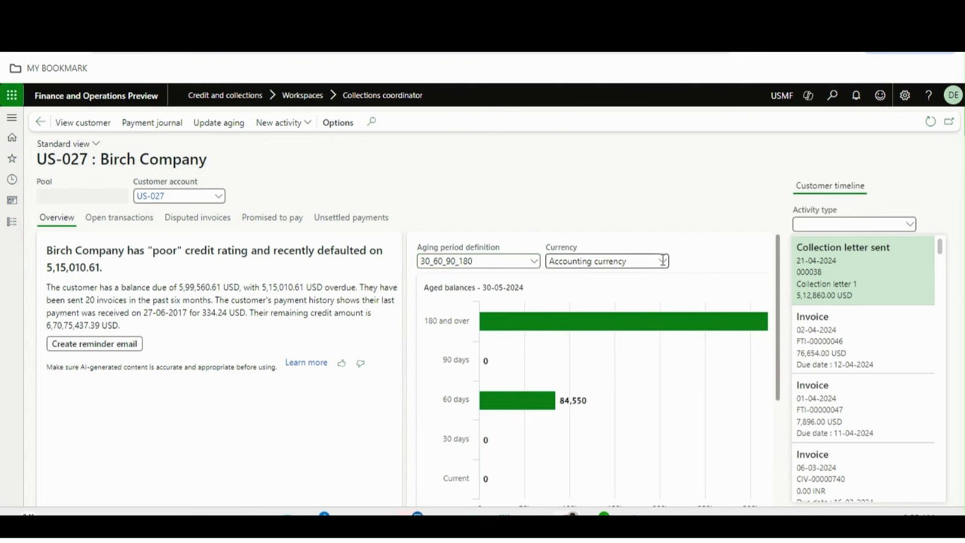
left_click(663, 261)
left_click(559, 195)
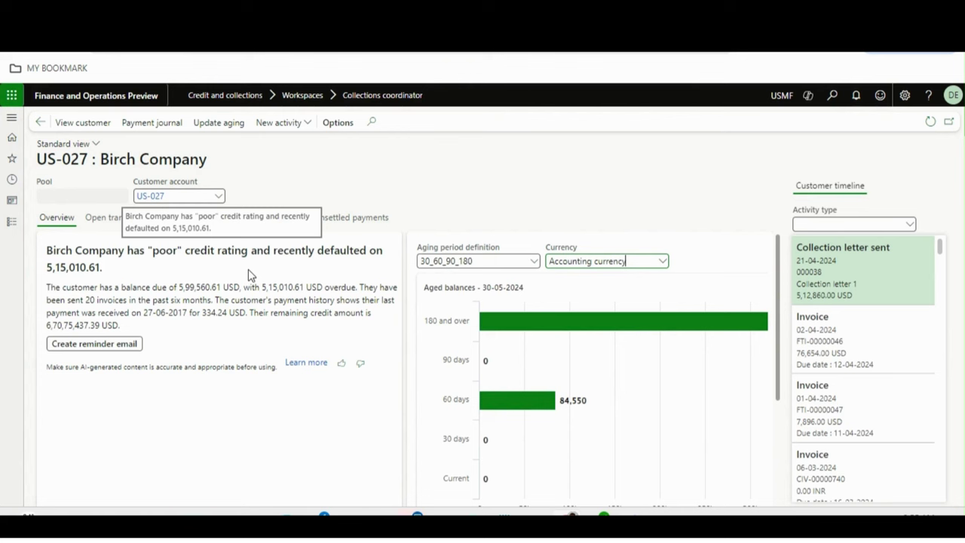
Create an AI reminder email for Birch Company's outstanding invoices and confirm with Yes
left_click(112, 348)
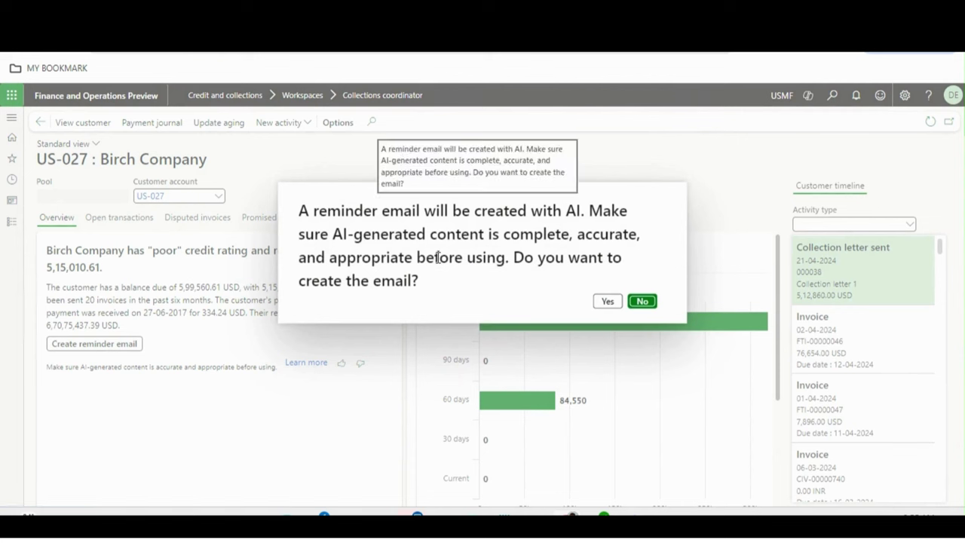
left_click(609, 301)
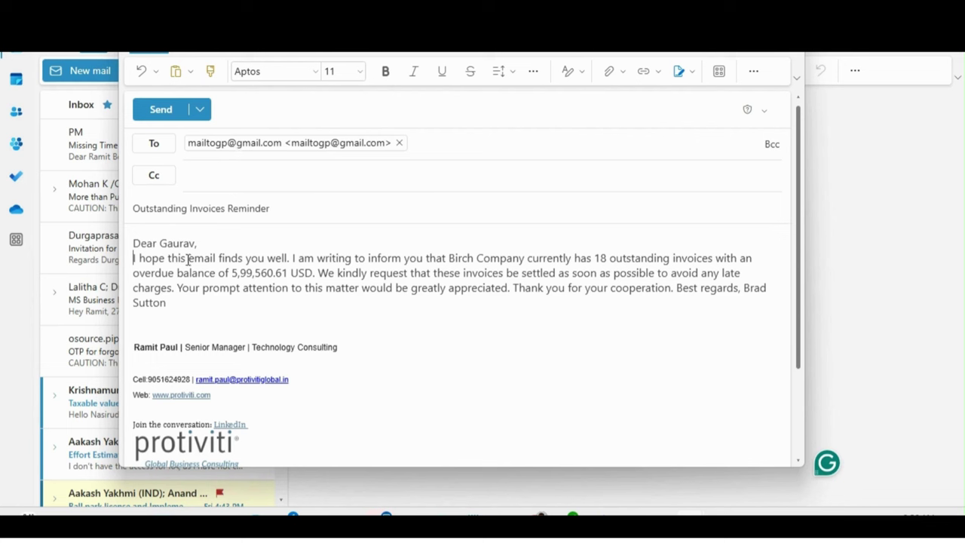
Add line breaks after the draft's opening courtesy sentence and before 'Best regards'
left_click(292, 258)
key("Return")
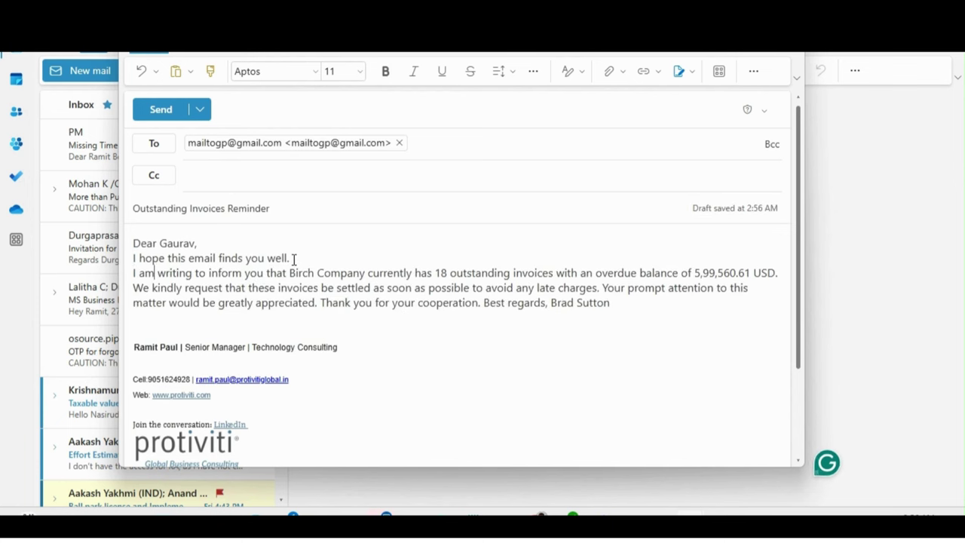
key("Right")
key("Right")
key("Right")
key("Right")
key("Right")
key("Right")
key("Right")
key("Right")
key("Right")
key("Right")
key("Right")
key("Right")
key("Right")
key("Right")
key("Right")
key("Right")
key("Right")
key("Right")
key("Right")
key("Right")
key("Right")
key("Right")
key("Right")
key("Right")
key("Right")
key("Right")
key("Right")
key("Right")
key("Right")
key("Right")
key("Right")
key("Right")
key("Right")
key("Right")
key("Right")
key("Right")
key("Right")
key("Right")
key("Right")
key("Right")
key("Right")
left_click(484, 303)
key("Return")
key("Return")
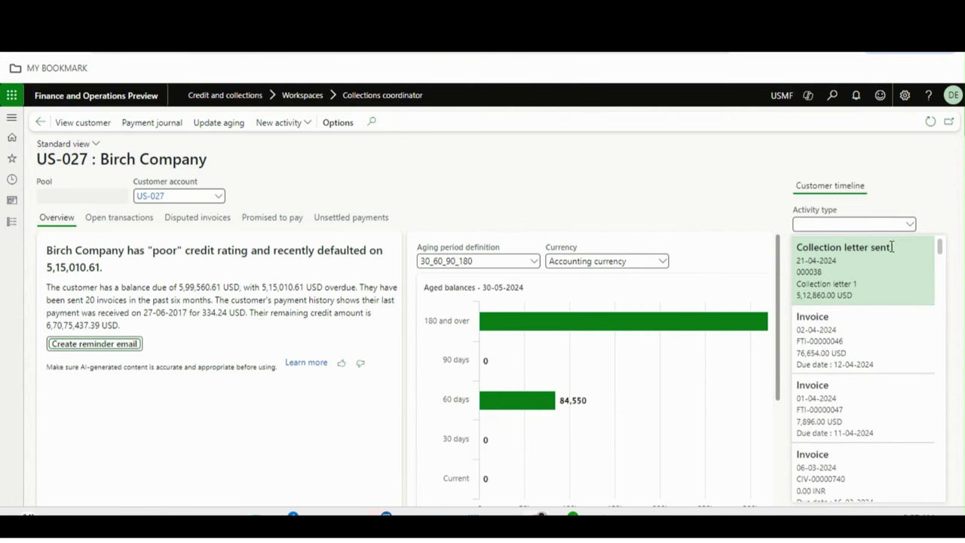
Filter the timeline's activity type through Invoice and CollectionLetter, ending on Payment only
left_click(910, 225)
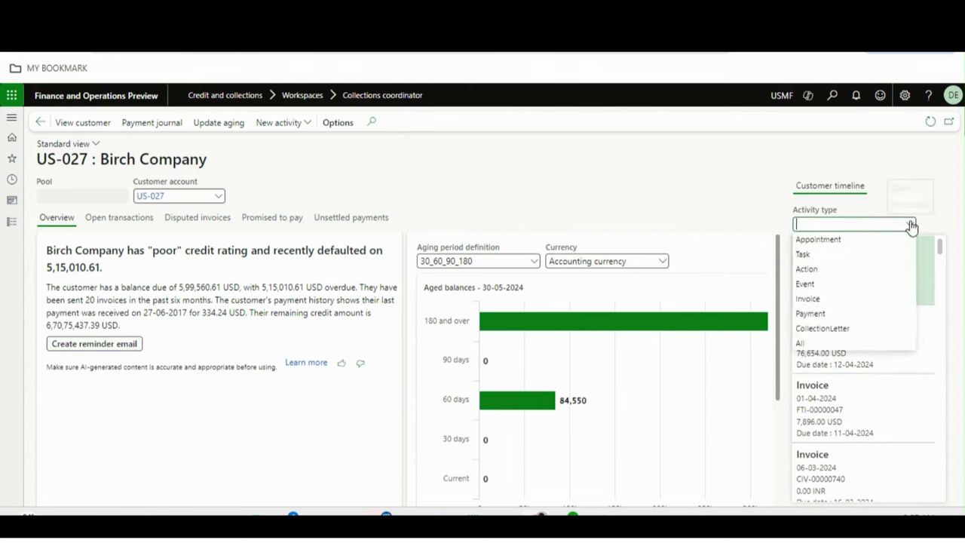
left_click(832, 300)
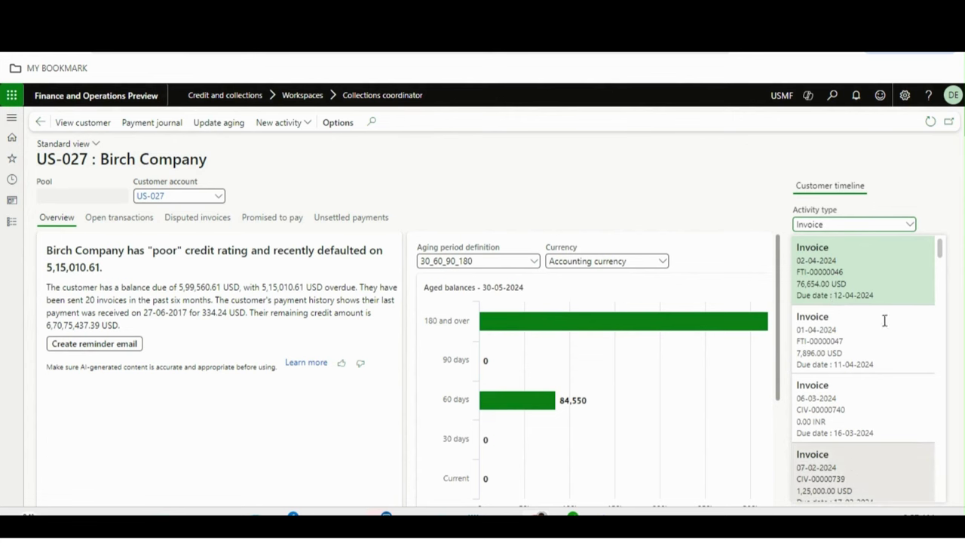
left_click(910, 224)
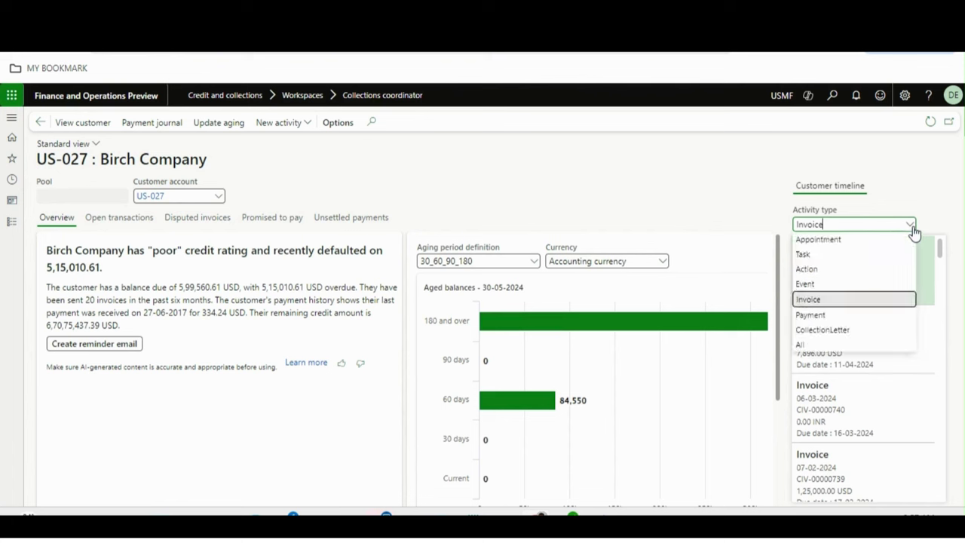
left_click(821, 331)
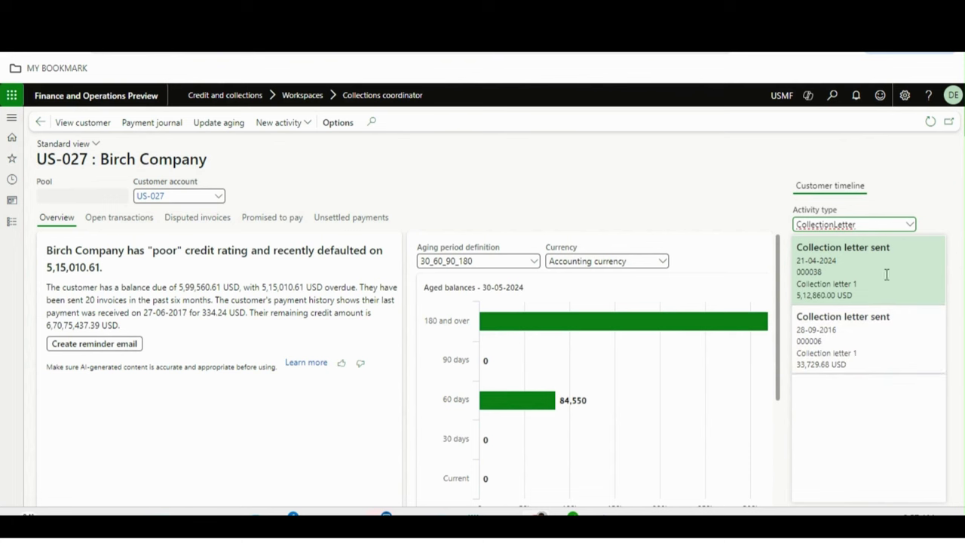
left_click(911, 225)
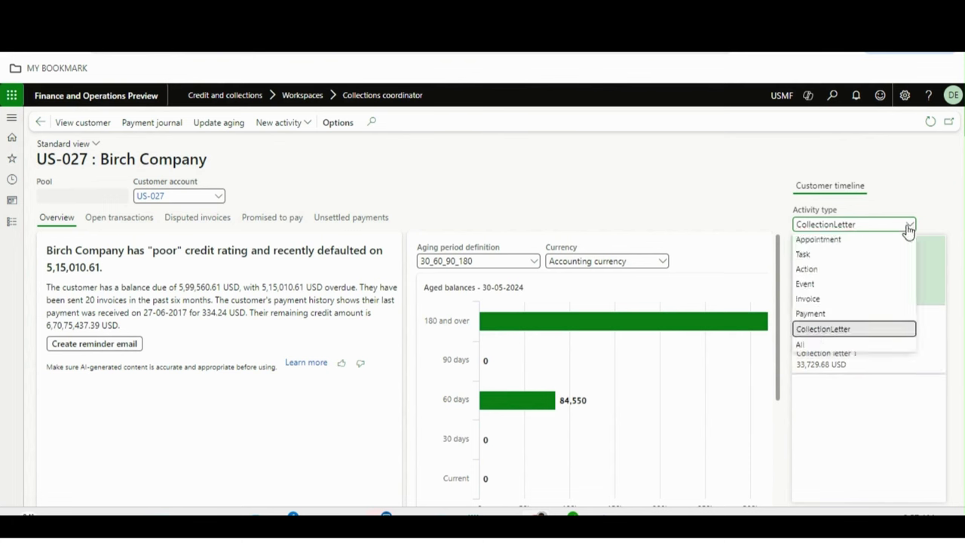
left_click(827, 312)
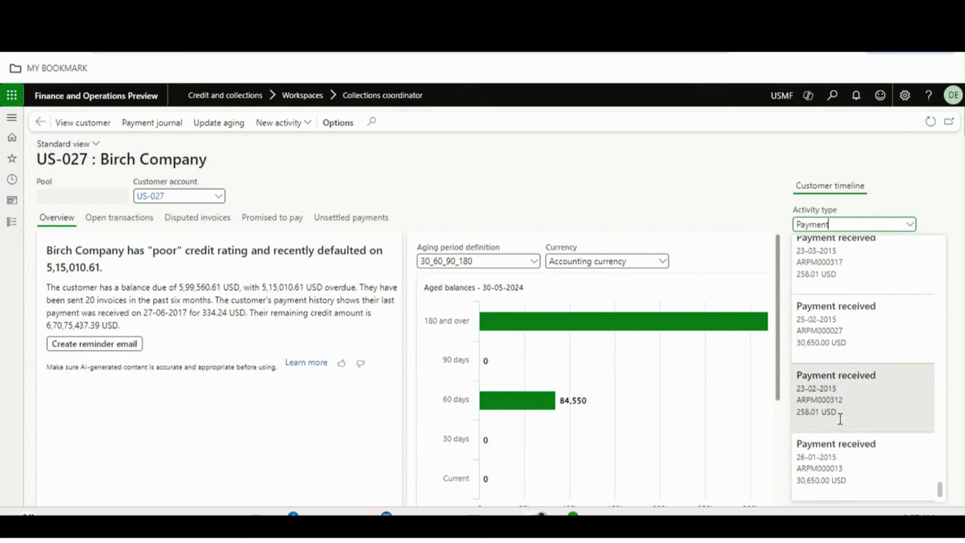
left_click(909, 230)
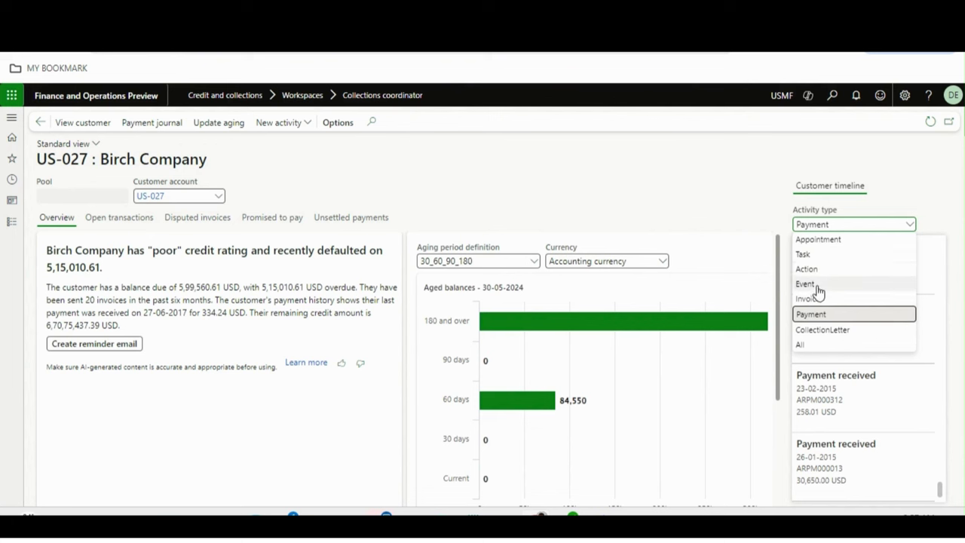
left_click(692, 178)
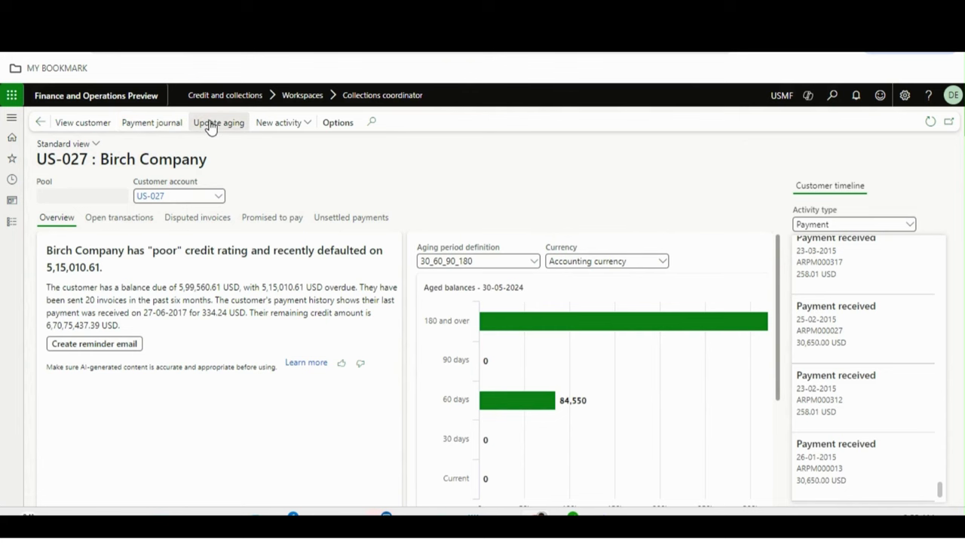
left_click(313, 123)
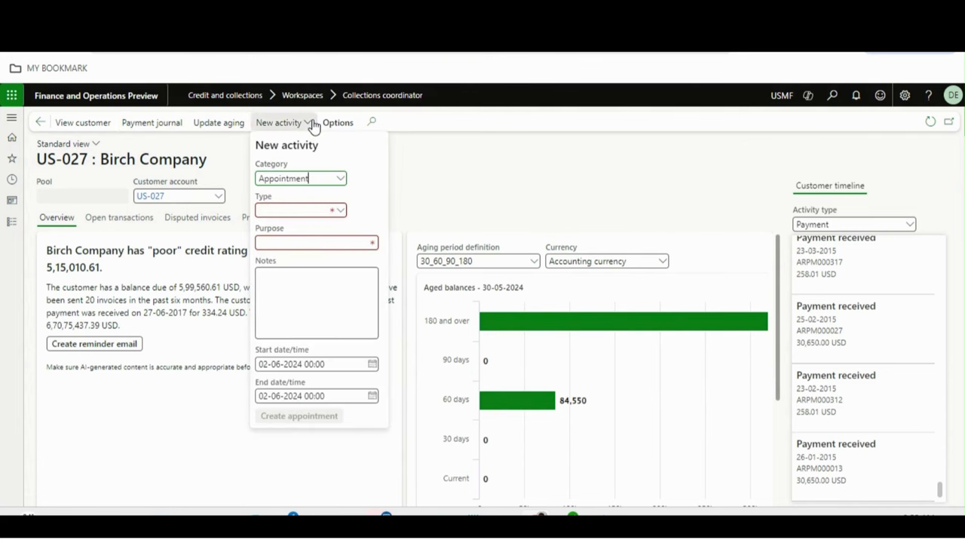
left_click(340, 178)
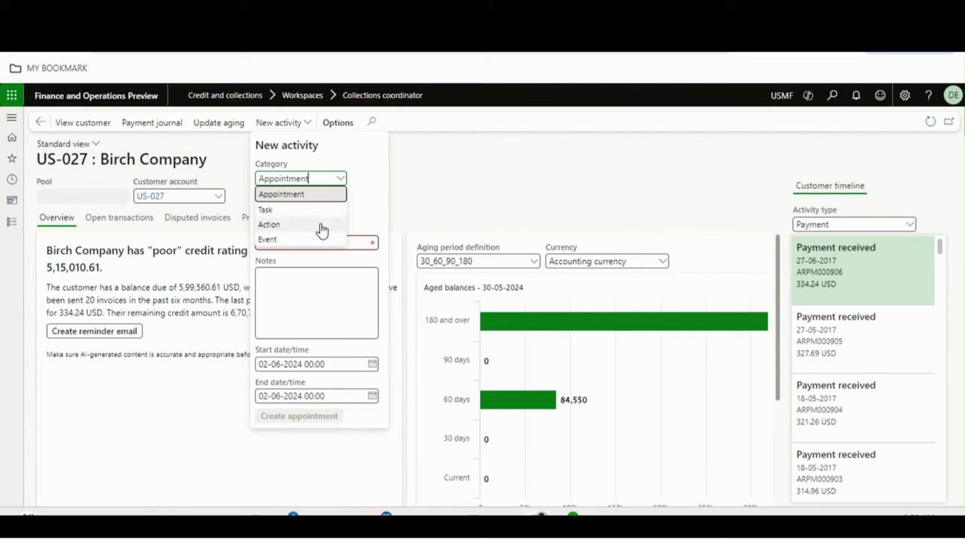
left_click(294, 212)
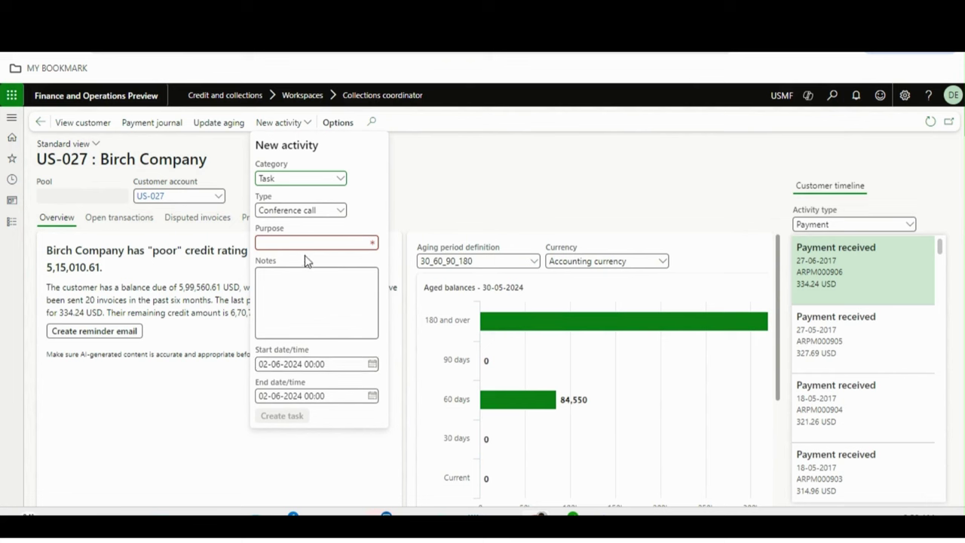
left_click(779, 257)
left_click(912, 227)
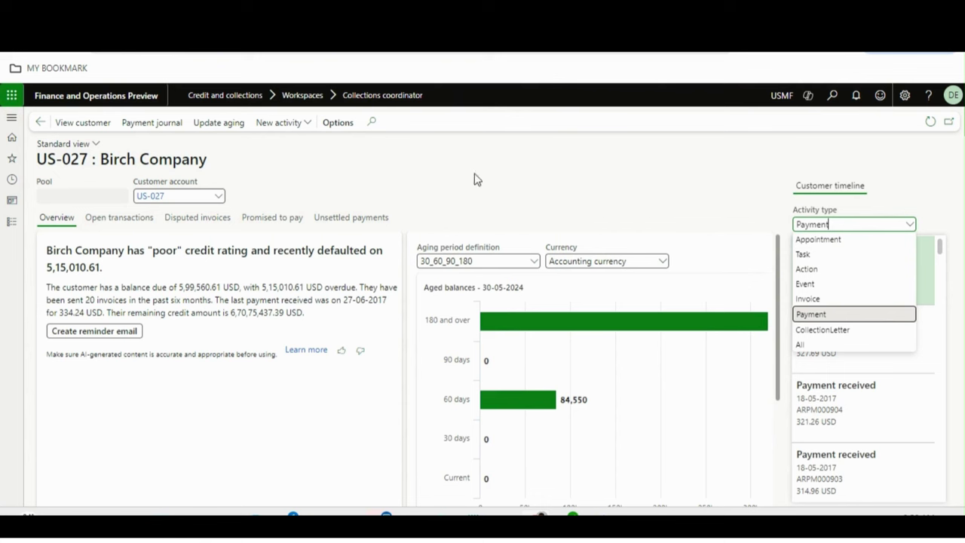
Show Birch Company's open transactions and check the disputed invoices, including the 340.93 USD invoice 180000094
left_click(112, 221)
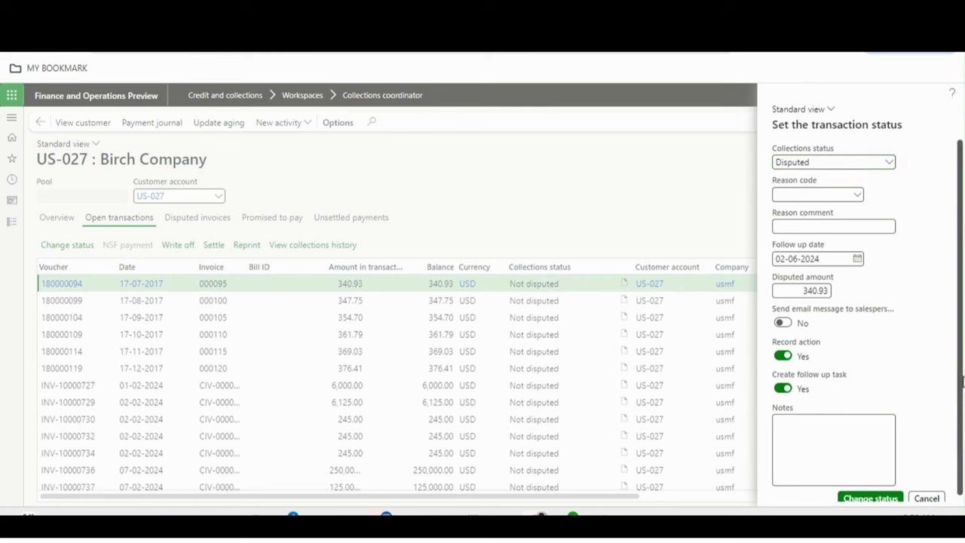
scroll(962, 381, "down", 1)
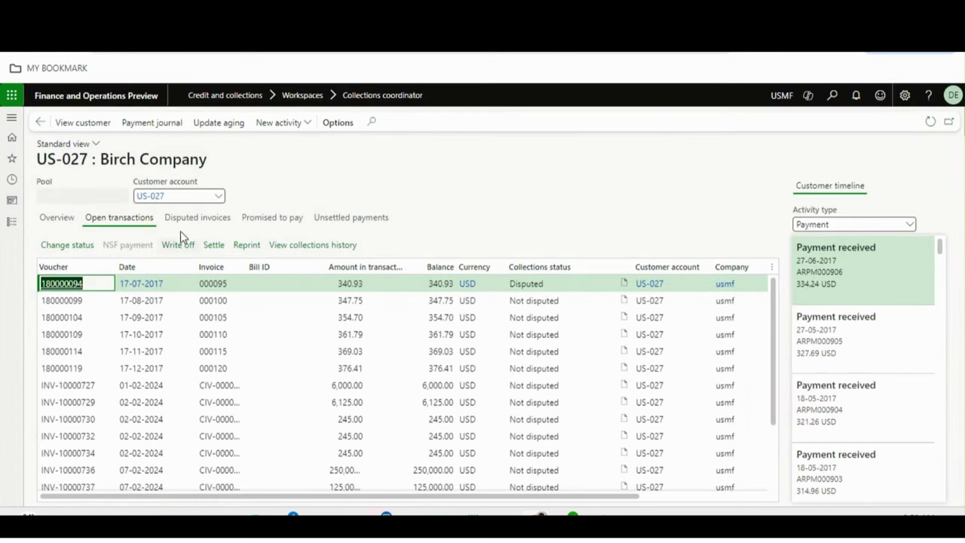
left_click(179, 225)
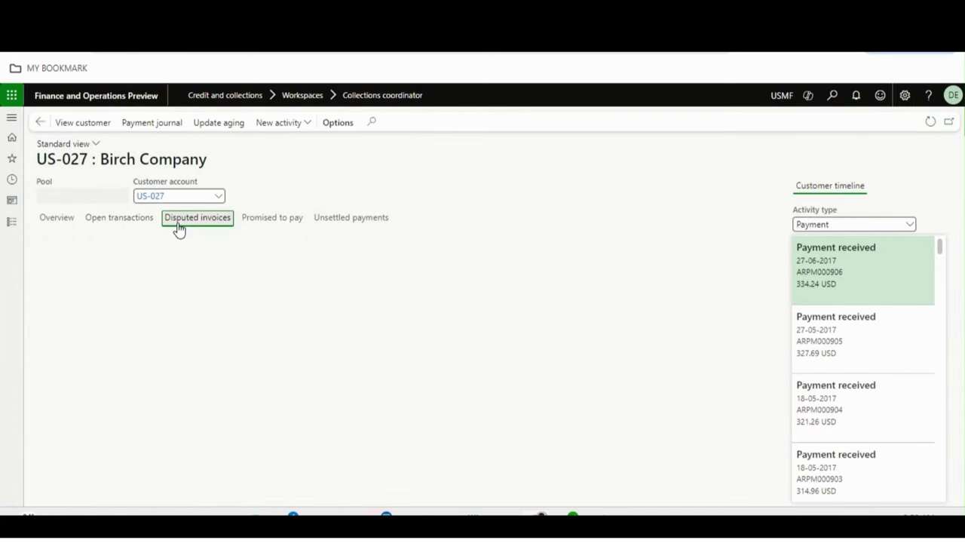
left_click(251, 289)
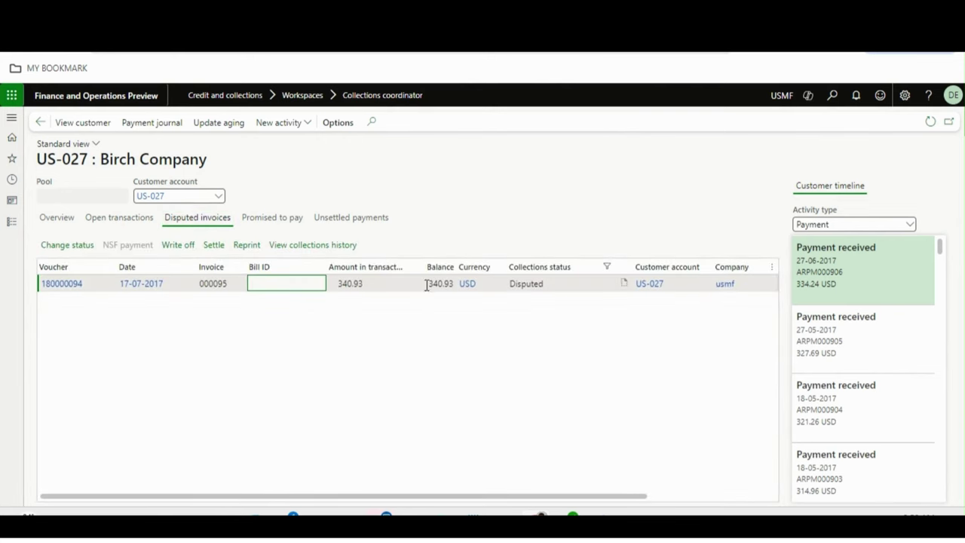
Review the Promised to pay and Unsettled payments views, then go back to Open transactions
left_click(285, 223)
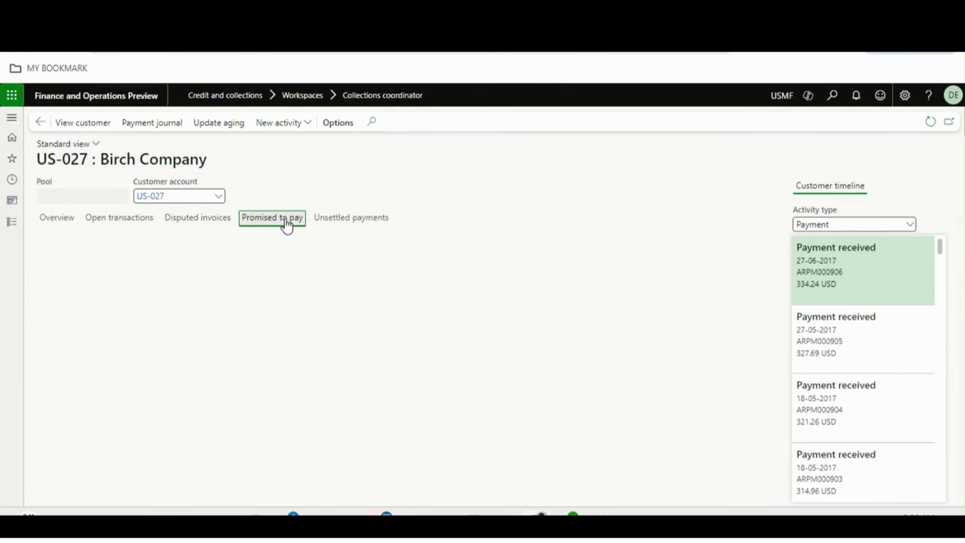
left_click(354, 218)
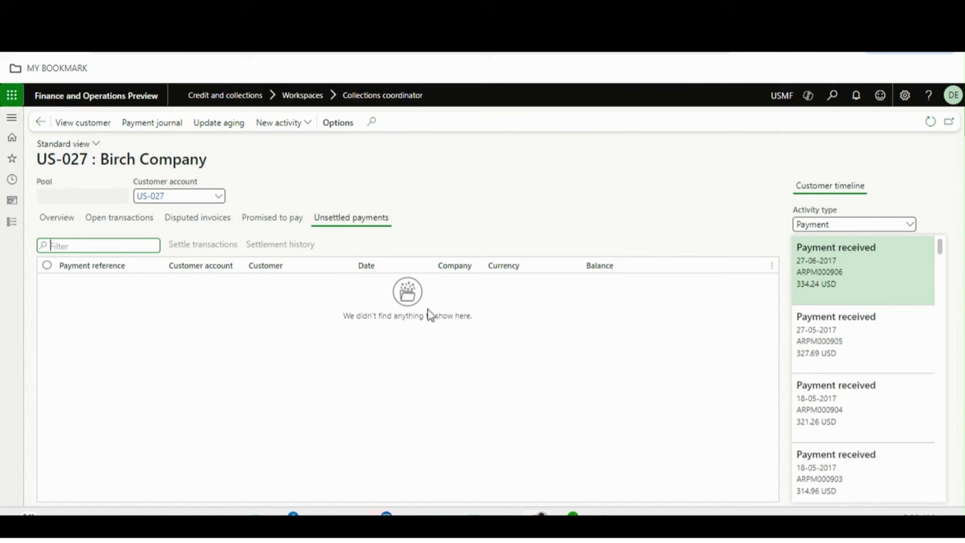
left_click(106, 219)
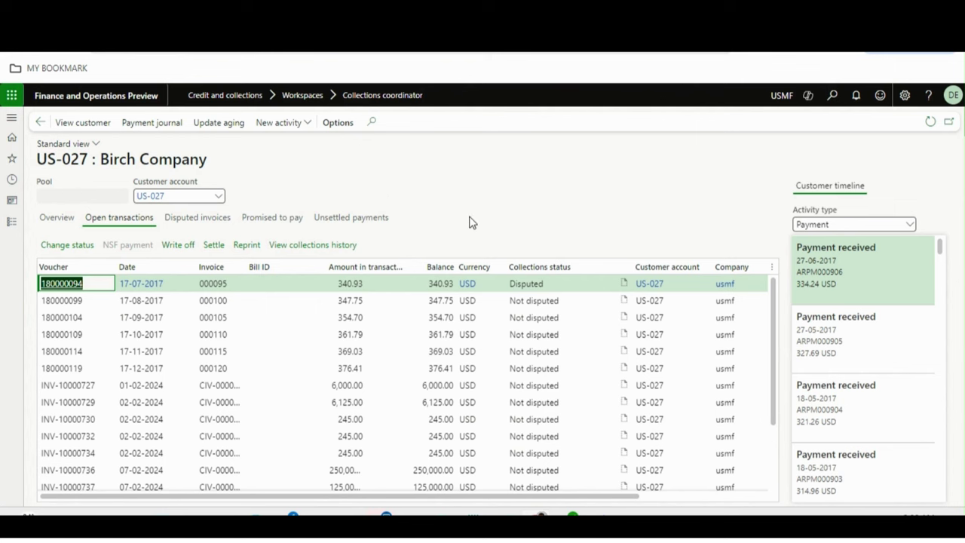
Return to Birch Company's Overview, select the credit rating summary, and dismiss both battery warnings
left_click(59, 220)
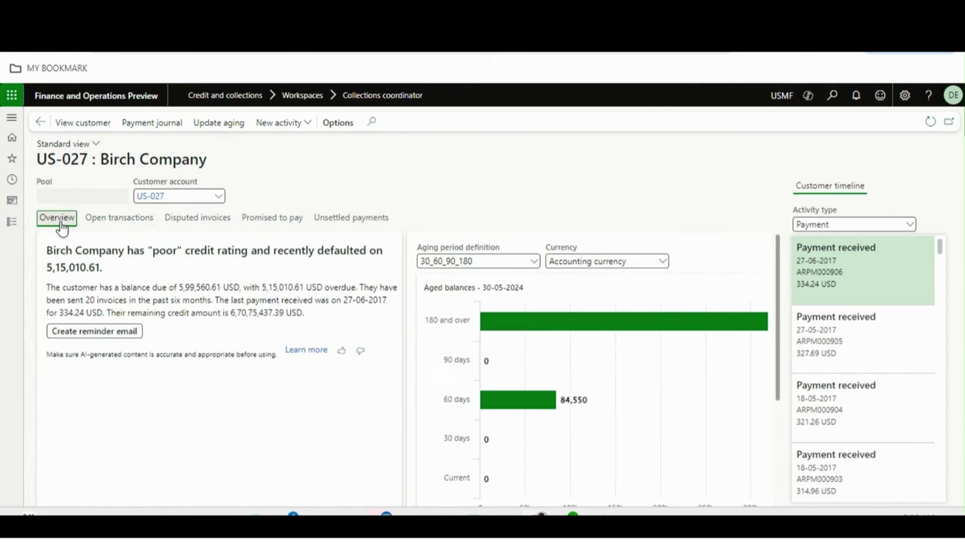
left_click_drag(48, 251, 111, 272)
left_click(153, 292)
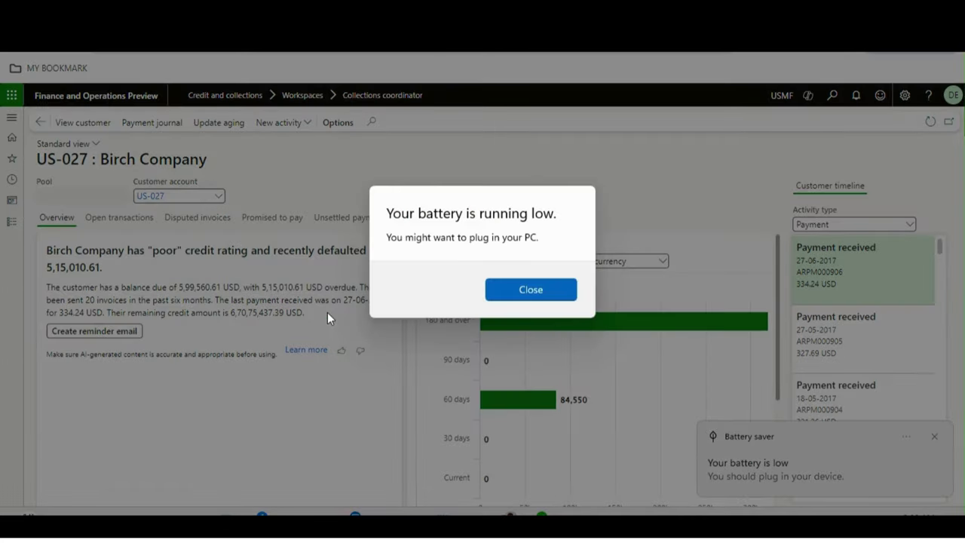
left_click(500, 294)
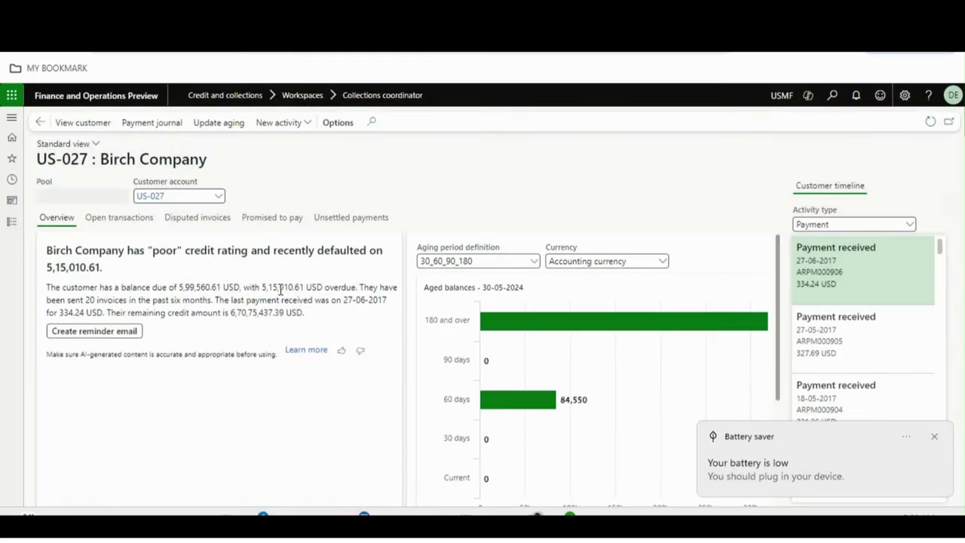
left_click(935, 437)
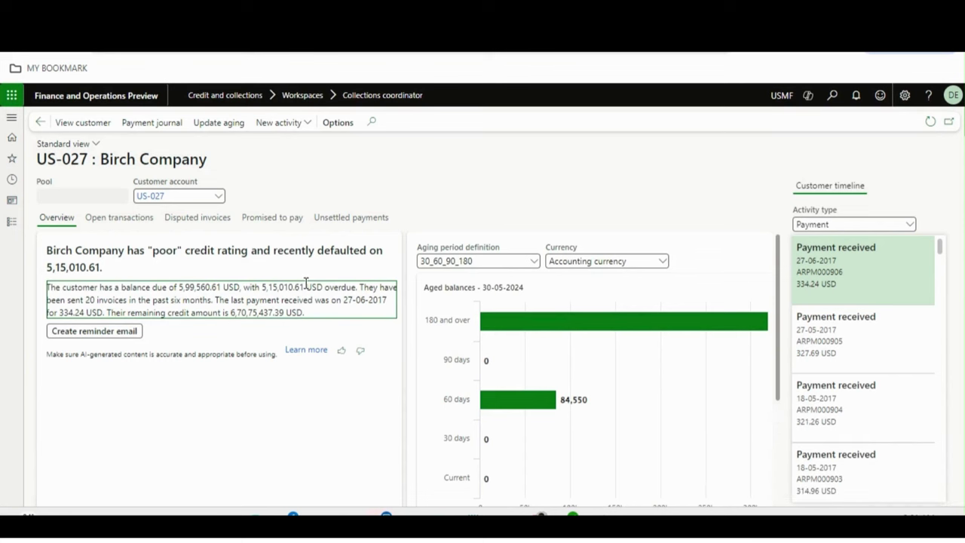